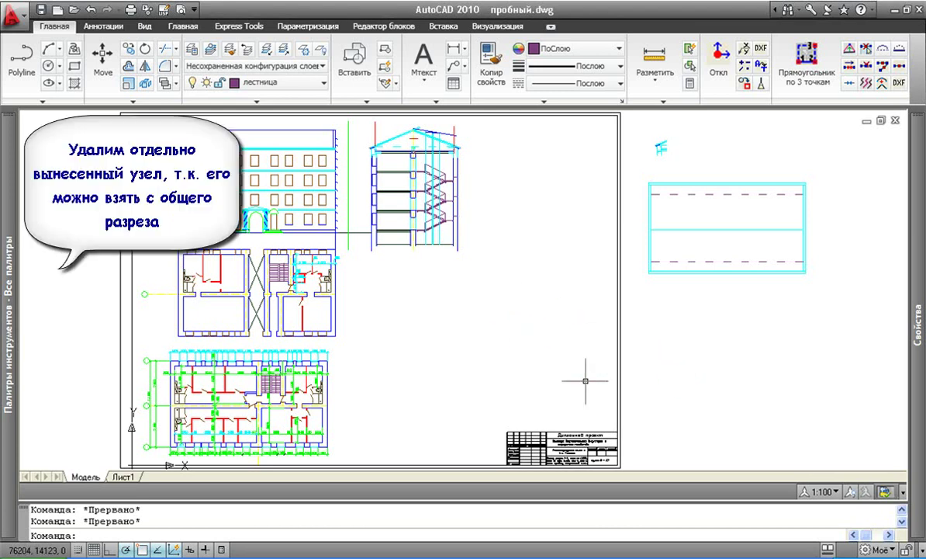
Erase the separate detail node from model space
scroll(600, 385, down, 1)
click(677, 250)
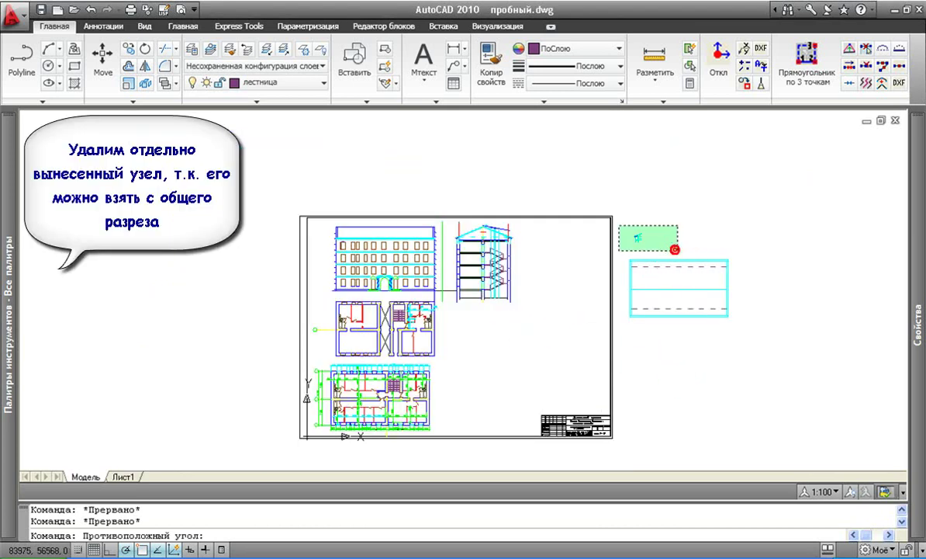
click(621, 223)
key(Delete)
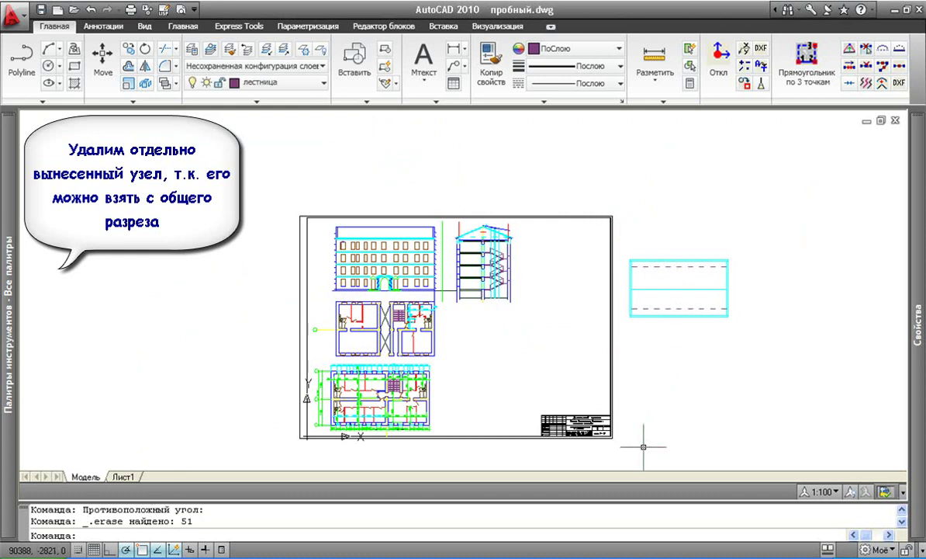
Copy the sheet frame with base point at its lower-left corner, erase it, and go to Лист1
click(645, 448)
click(488, 376)
right_click(488, 376)
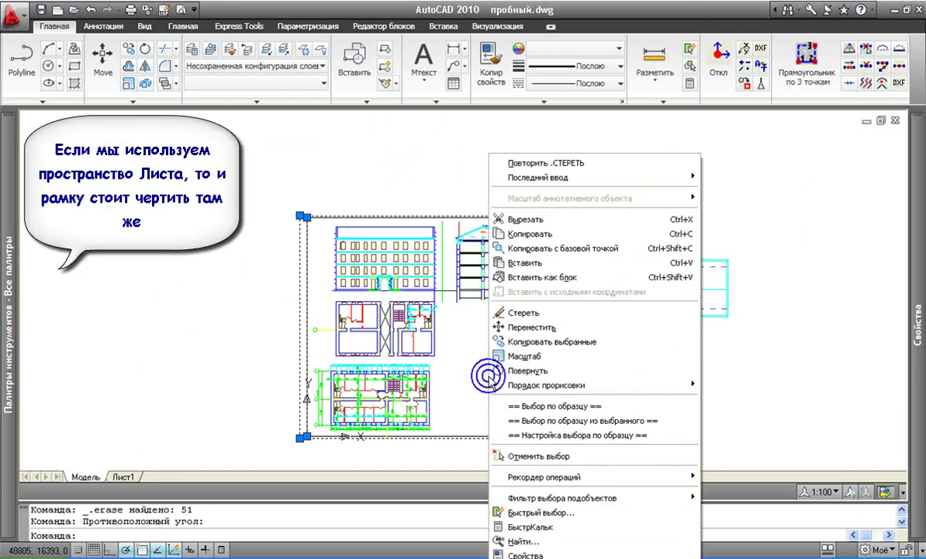
click(541, 249)
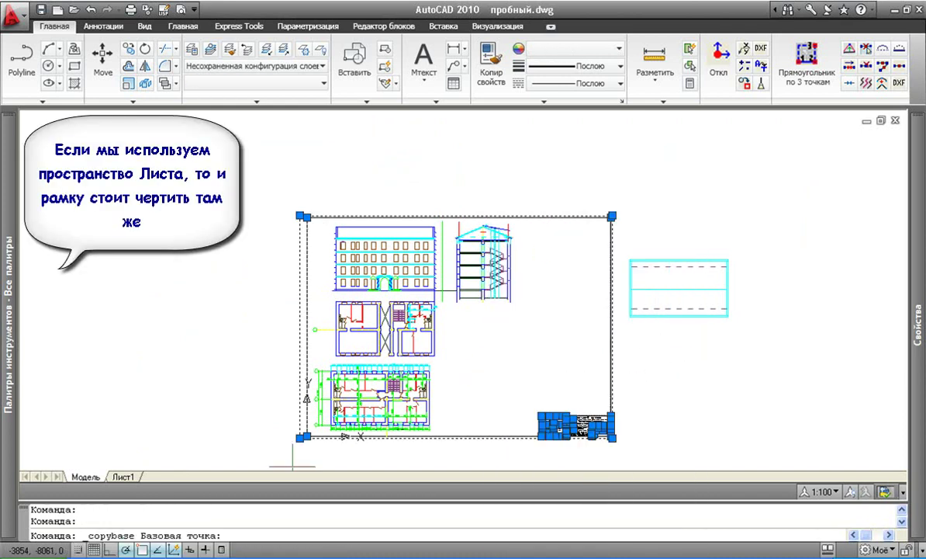
scroll(326, 390, up, 5)
click(320, 304)
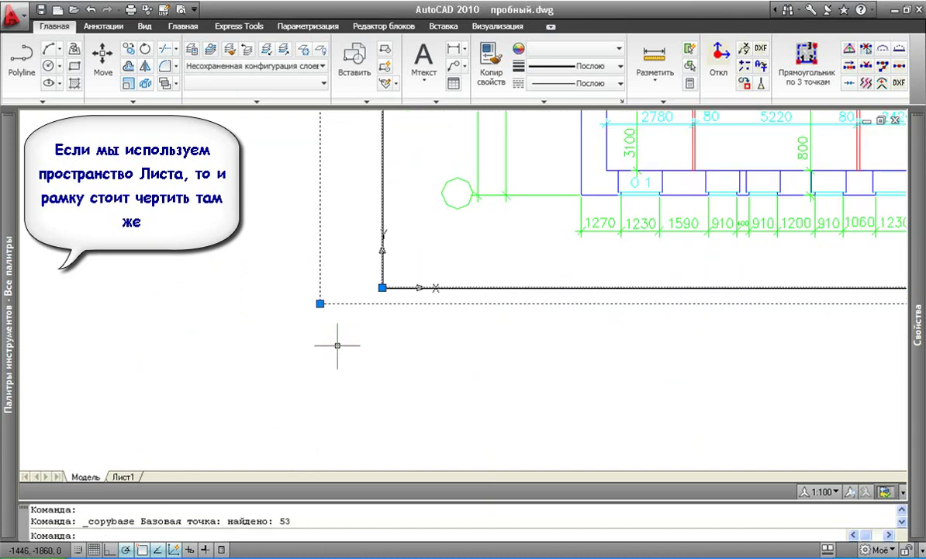
scroll(353, 363, down, 5)
key(Delete)
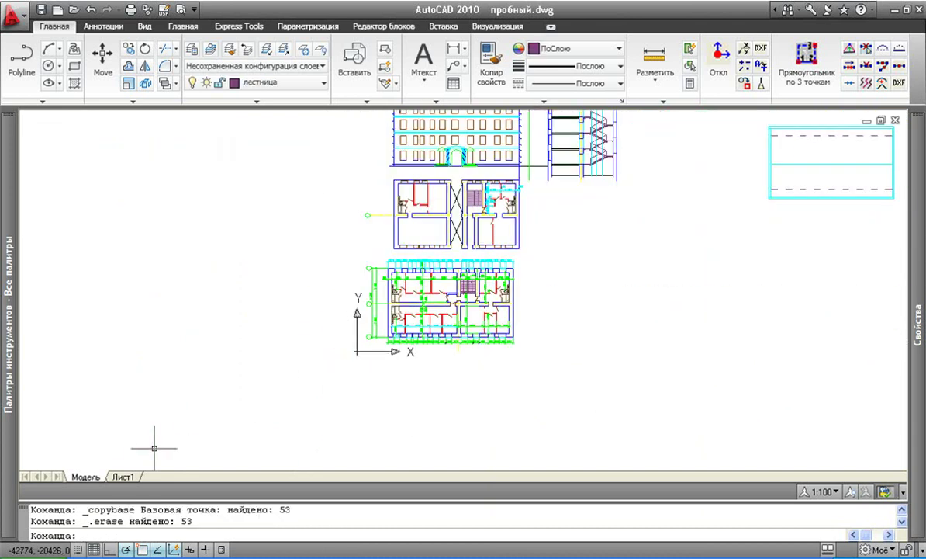
click(124, 477)
scroll(237, 361, down, 2)
Delete the old viewports on Лист1 and paste the copied frame as a block at 0,0
click(234, 196)
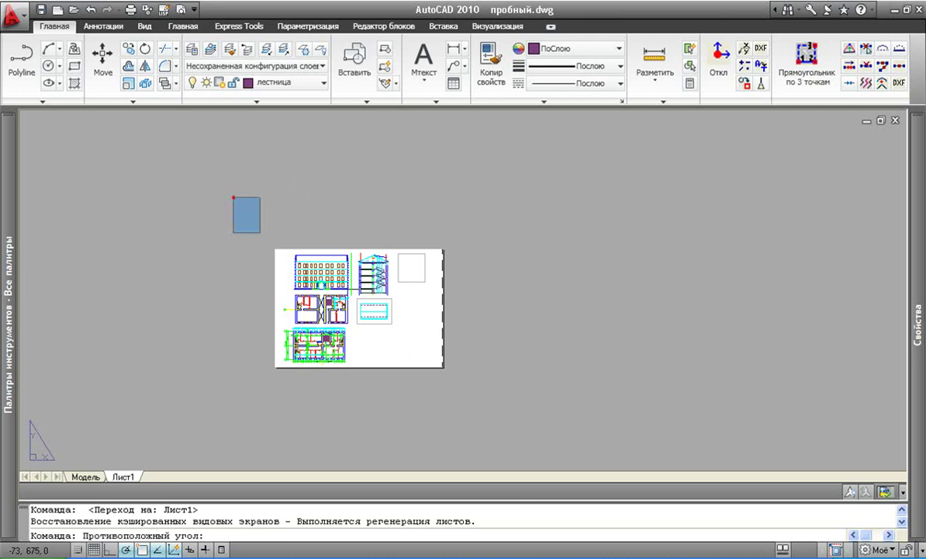
click(518, 411)
key(Delete)
right_click(335, 316)
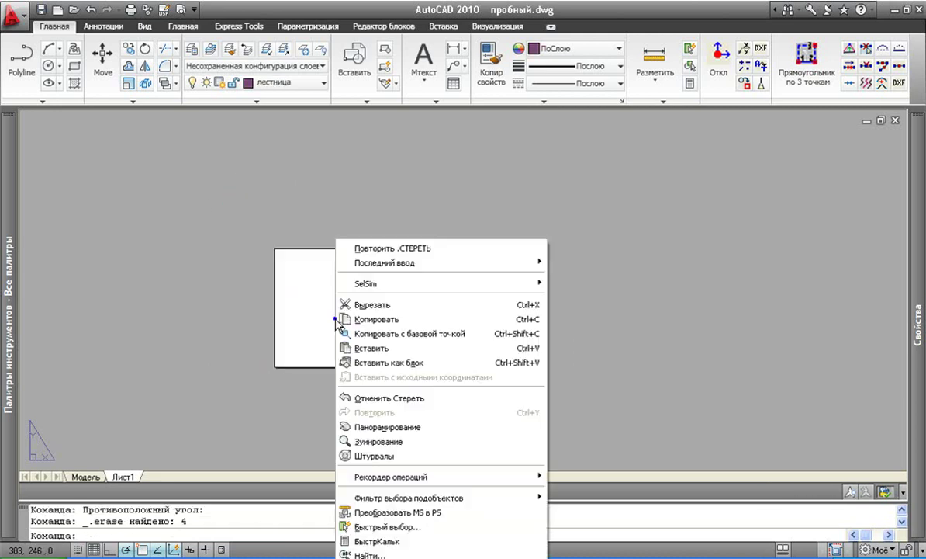
click(369, 364)
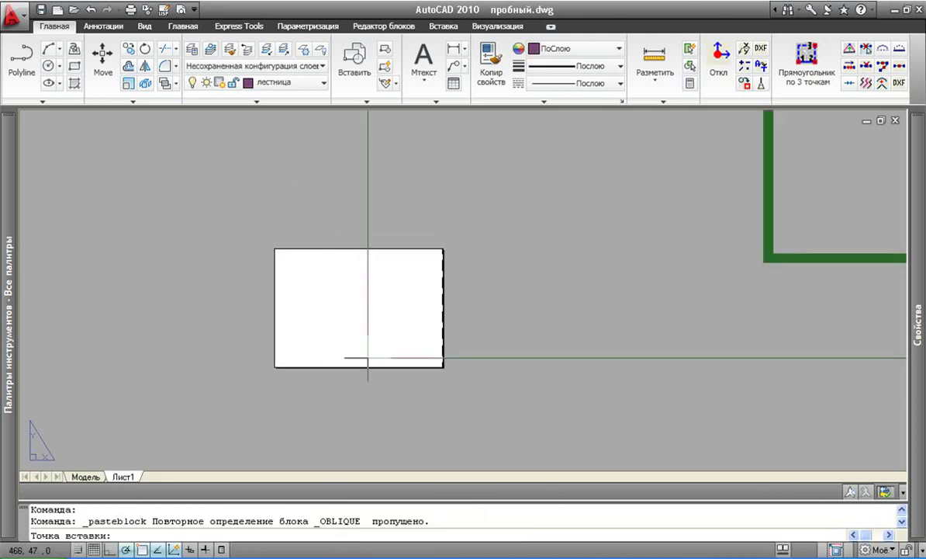
key(Return)
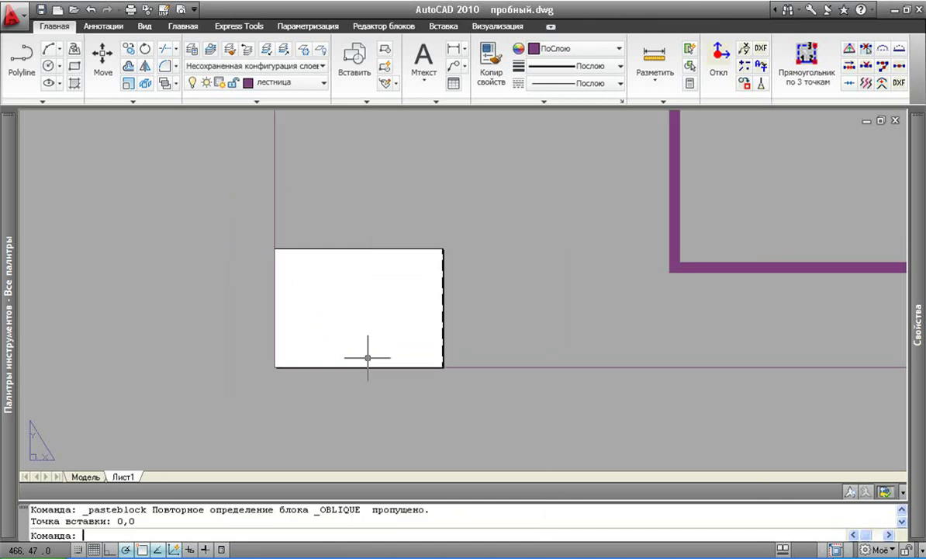
Scale the pasted frame block by 0.01 about its lower-left corner
drag(546, 399, 505, 326)
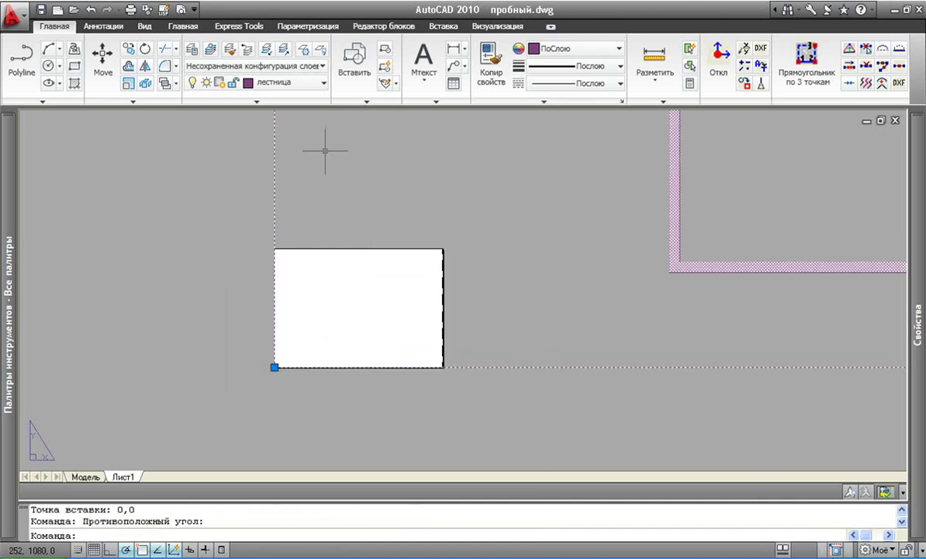
click(130, 78)
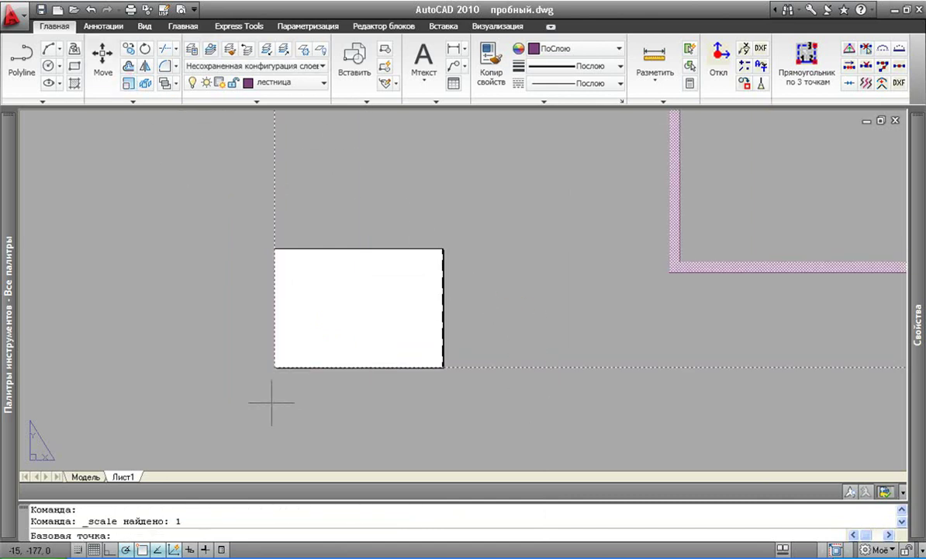
click(275, 366)
text(.01)
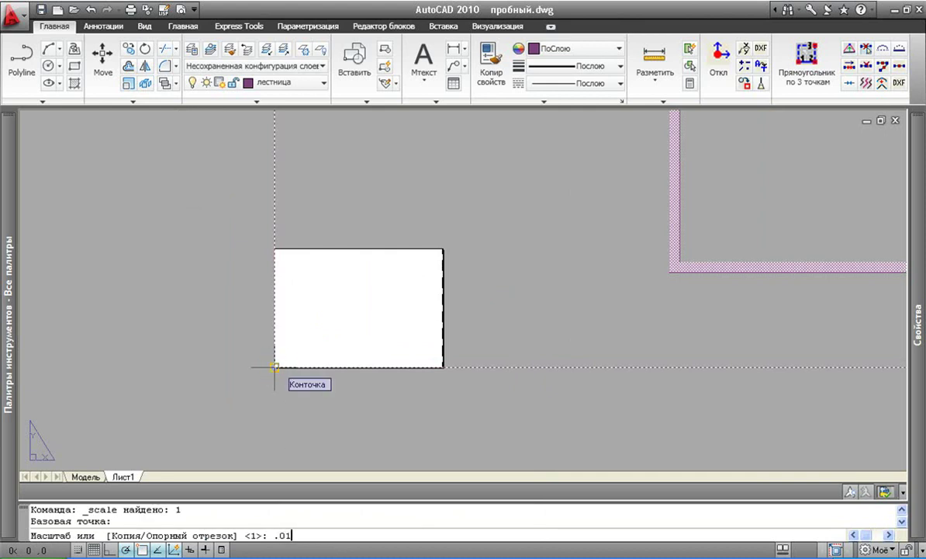
key(Return)
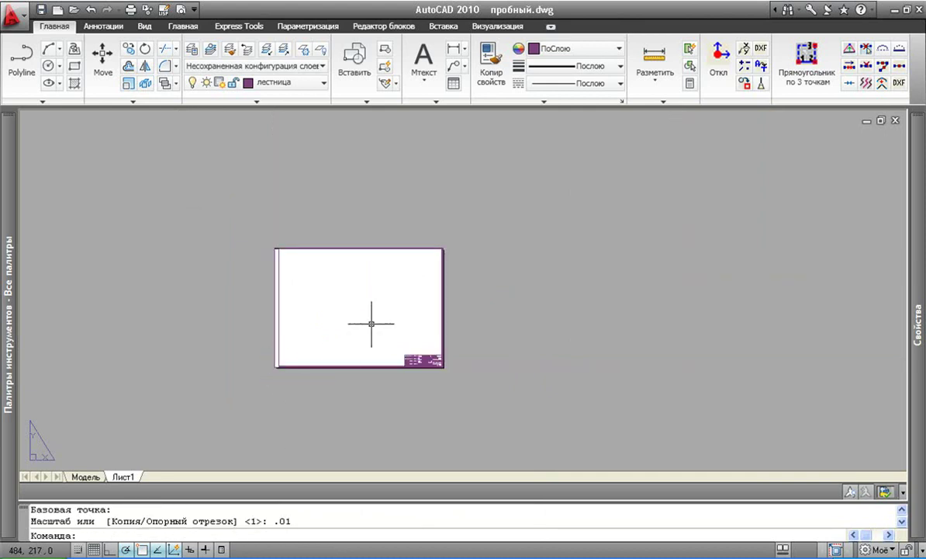
scroll(432, 270, up, 3)
scroll(439, 248, up, 1)
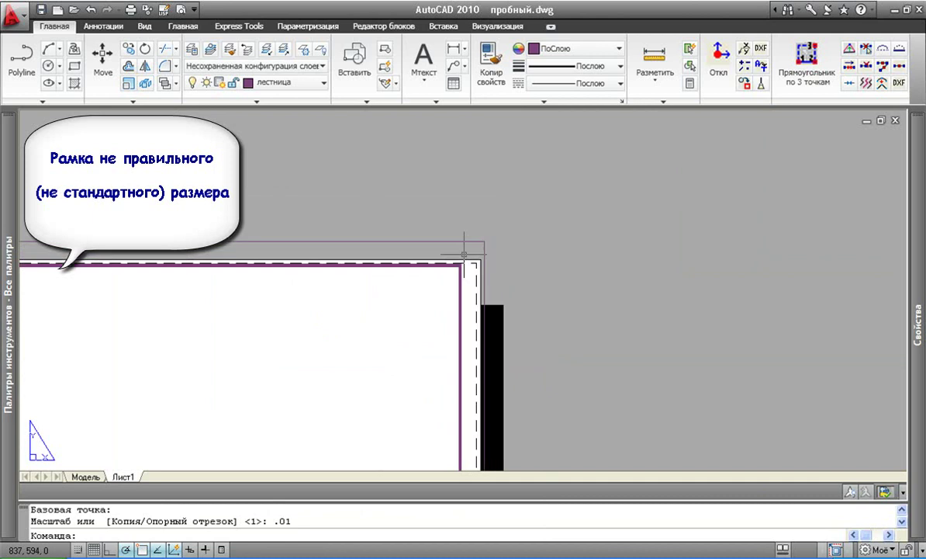
scroll(464, 253, up, 1)
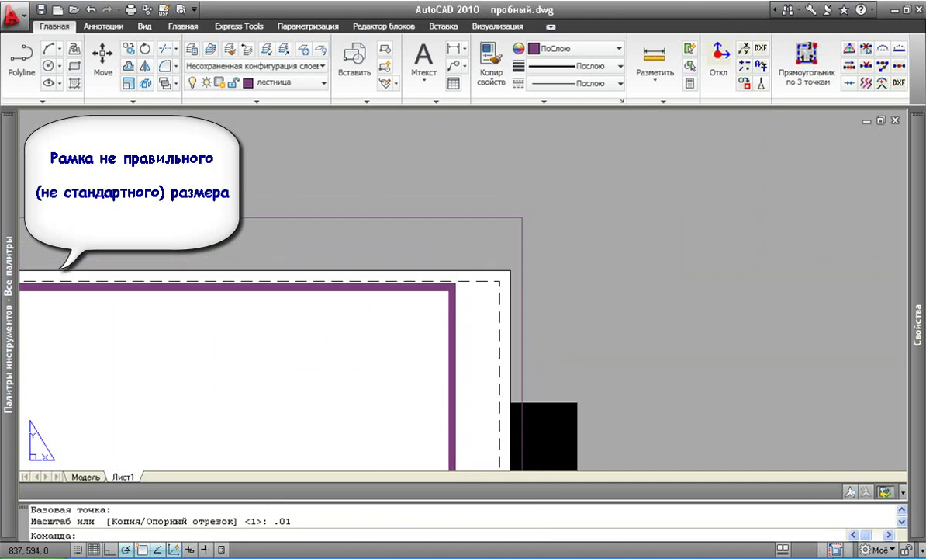
scroll(472, 259, down, 1)
scroll(471, 258, down, 2)
scroll(480, 249, down, 1)
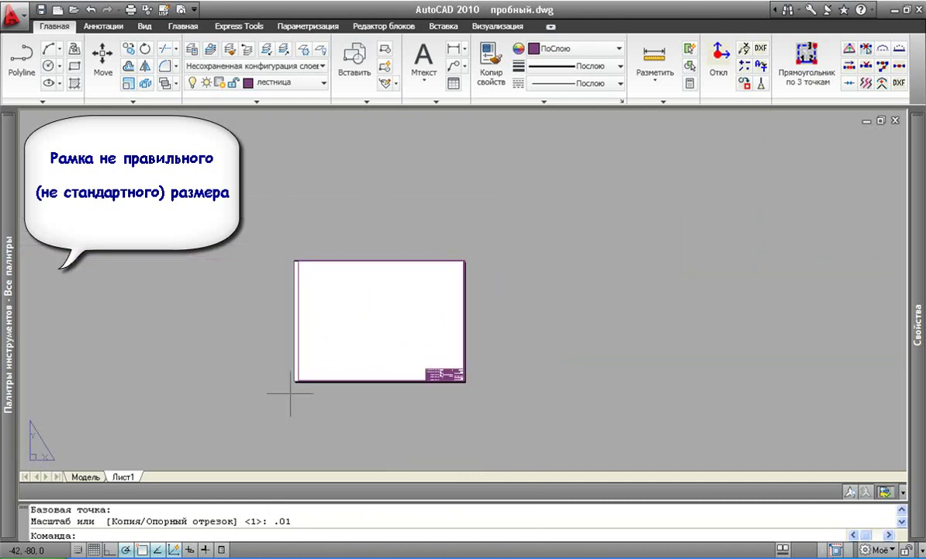
Import the A1-альбомный layout from the Листы_А1_А3_А4.dwt template file
right_click(121, 477)
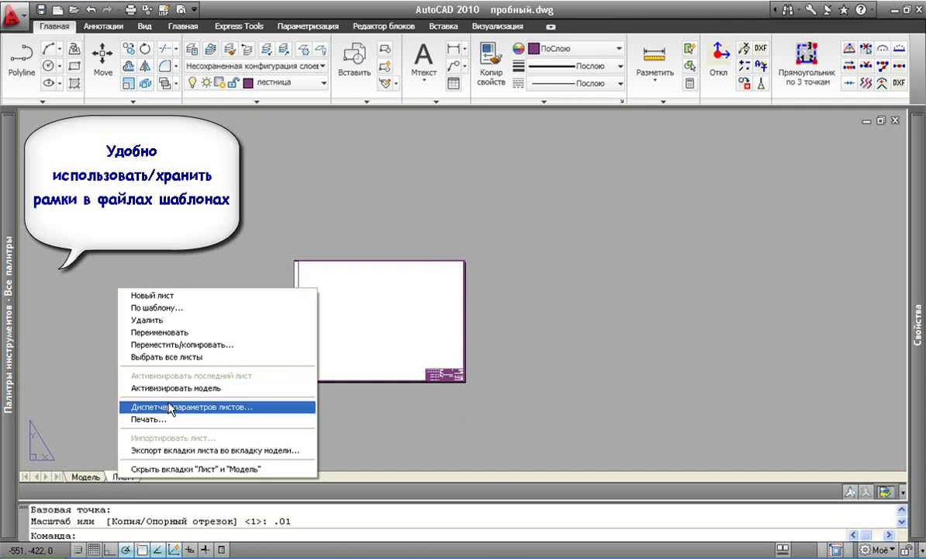
click(167, 308)
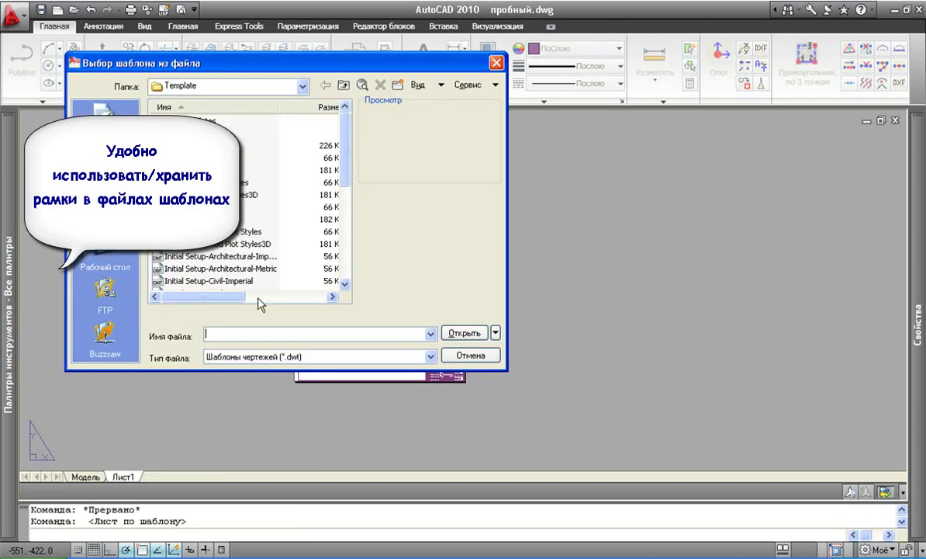
drag(349, 159, 348, 274)
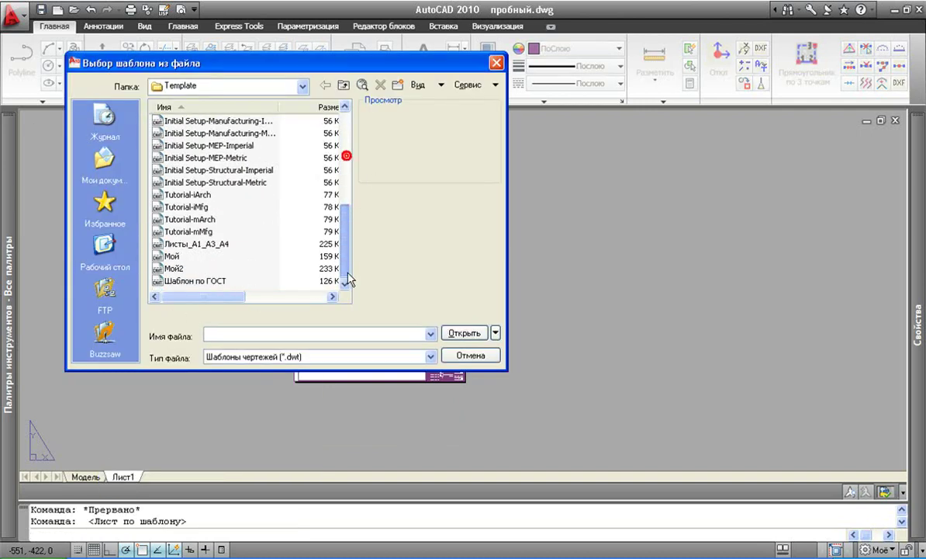
double_click(208, 243)
double_click(278, 202)
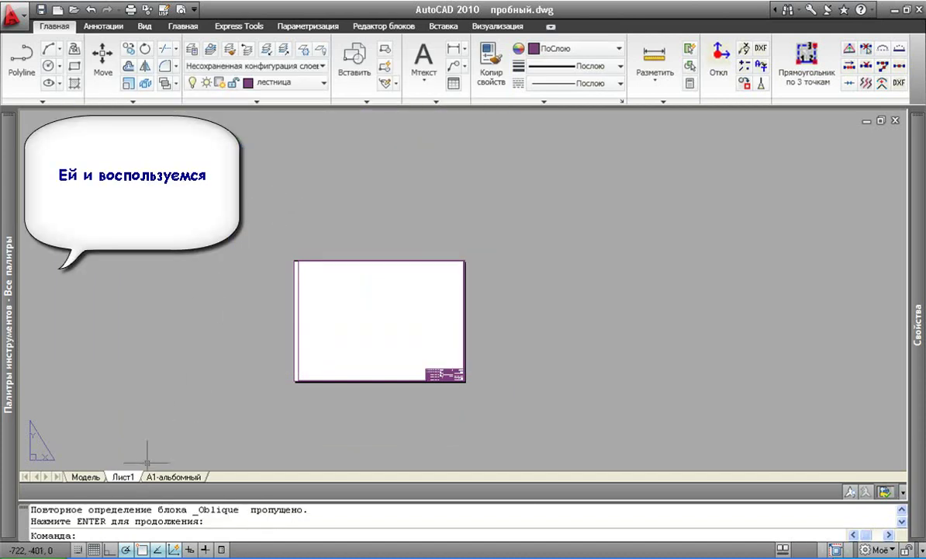
Switch to the A1-альбомный layout and delete the Лист1 layout
click(158, 477)
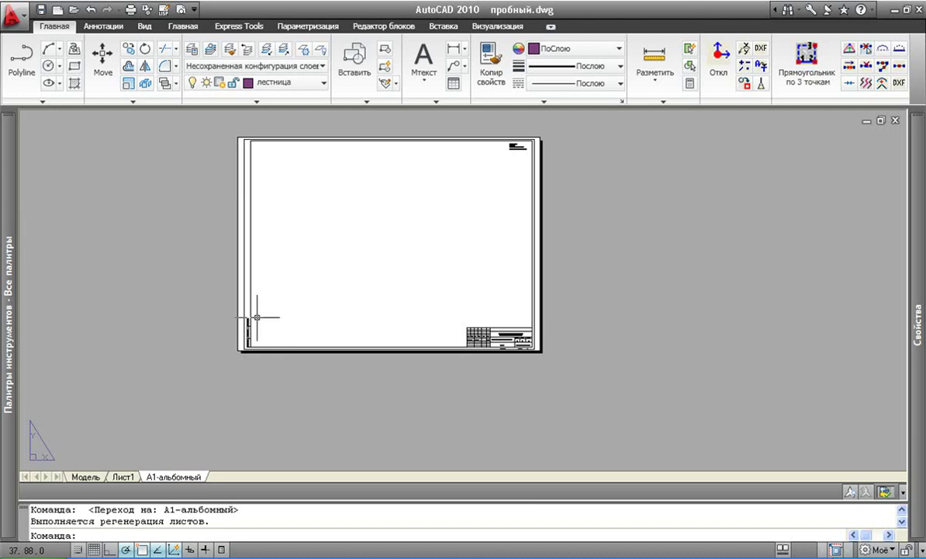
right_click(127, 481)
click(155, 315)
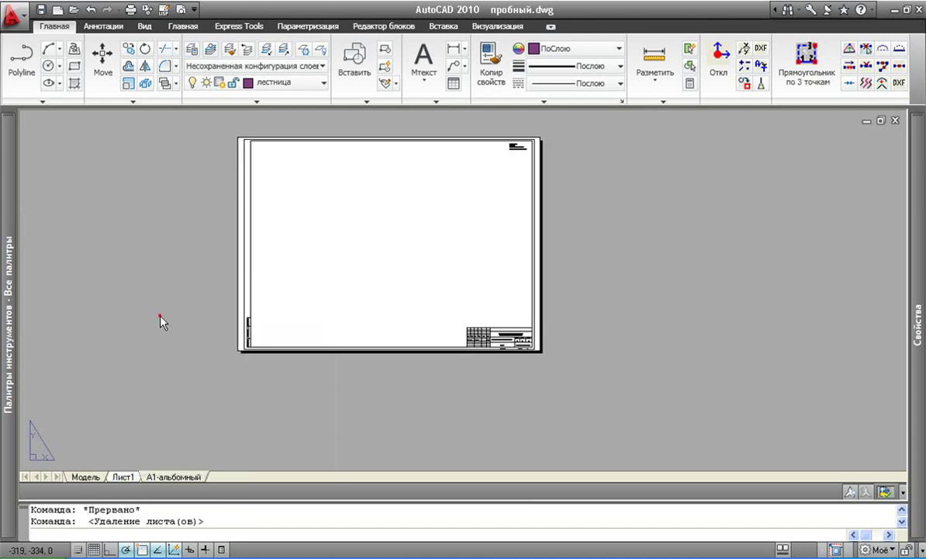
click(434, 323)
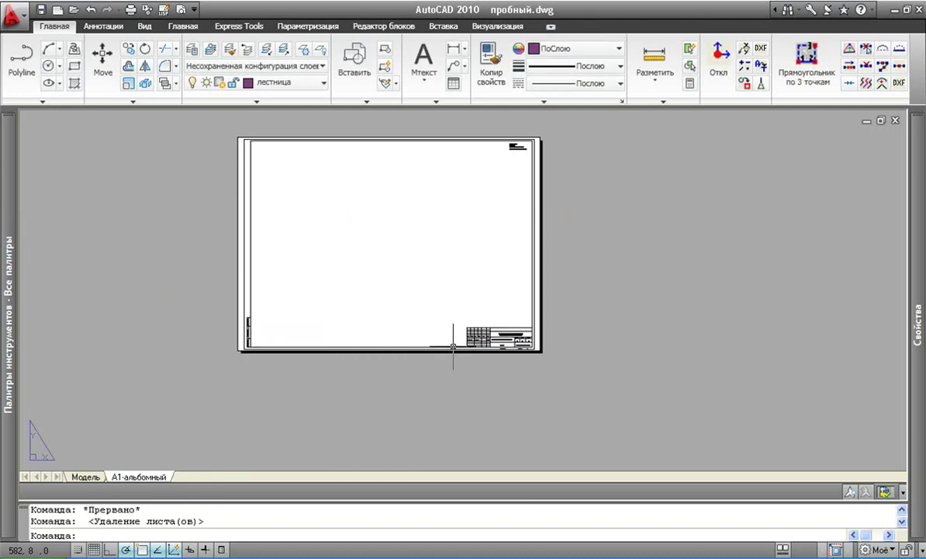
Erase the small element at the frame's top-right corner and recentre the whole A1 sheet
scroll(434, 184, up, 2)
click(452, 231)
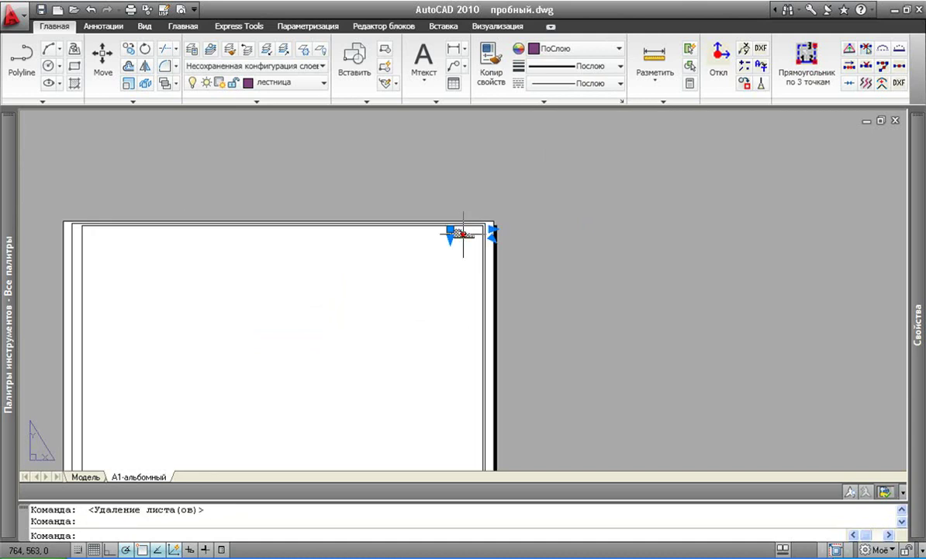
key(Delete)
middle_drag(434, 312, 409, 295)
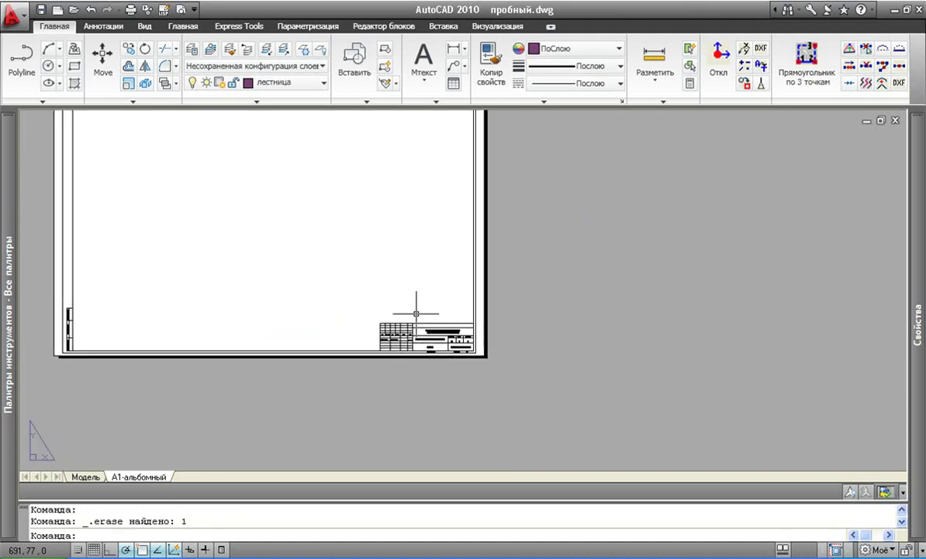
key(Escape)
scroll(416, 326, down, 4)
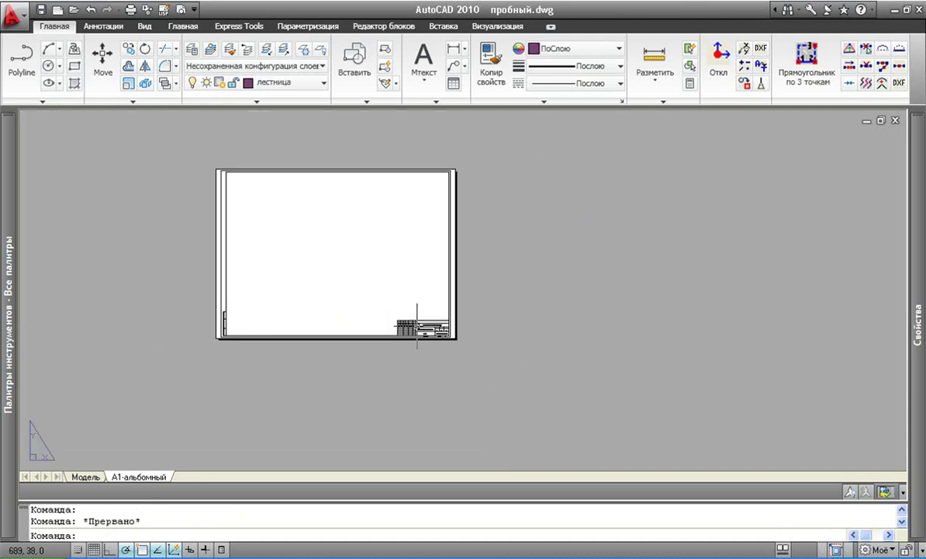
middle_drag(370, 252, 404, 305)
click(191, 50)
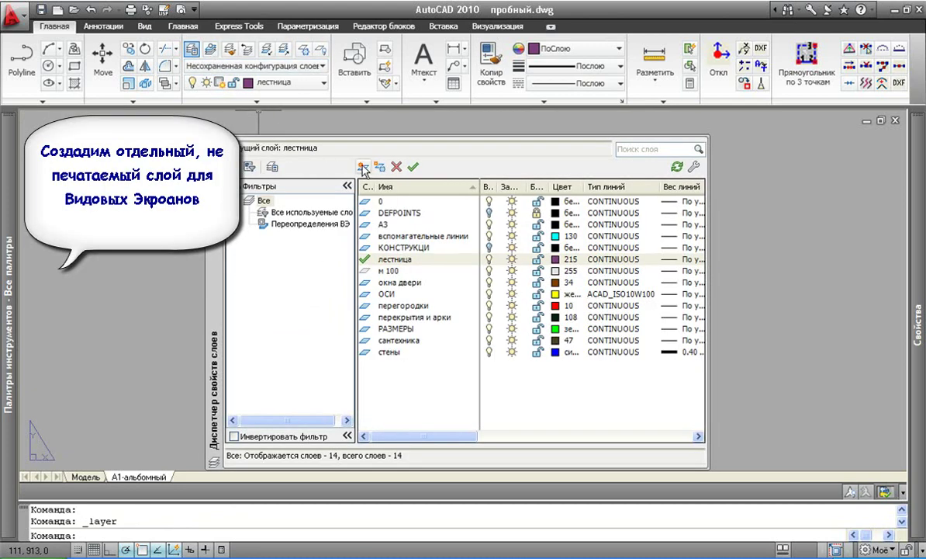
Add a viewport layer ВЭ with colour 7 (white) and plotting disabled
click(362, 167)
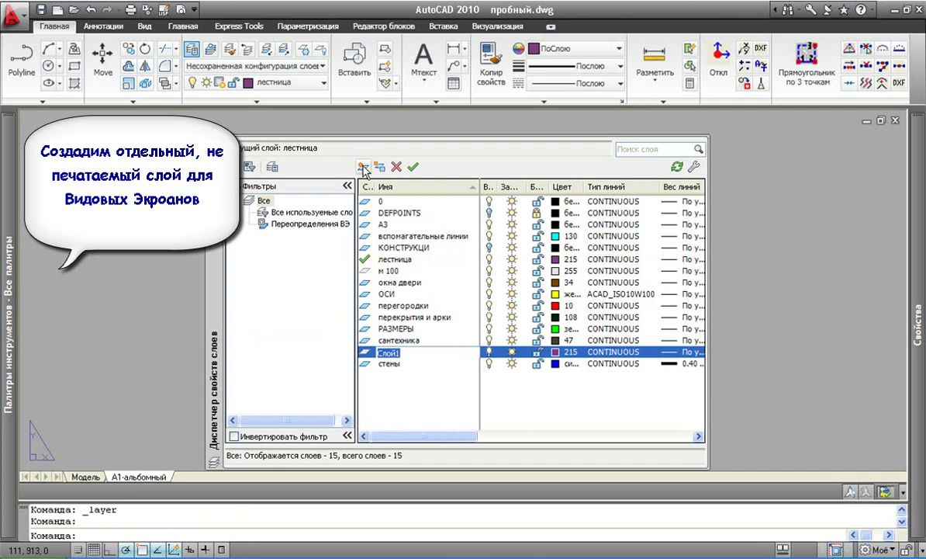
text(ВЭ)
click(555, 352)
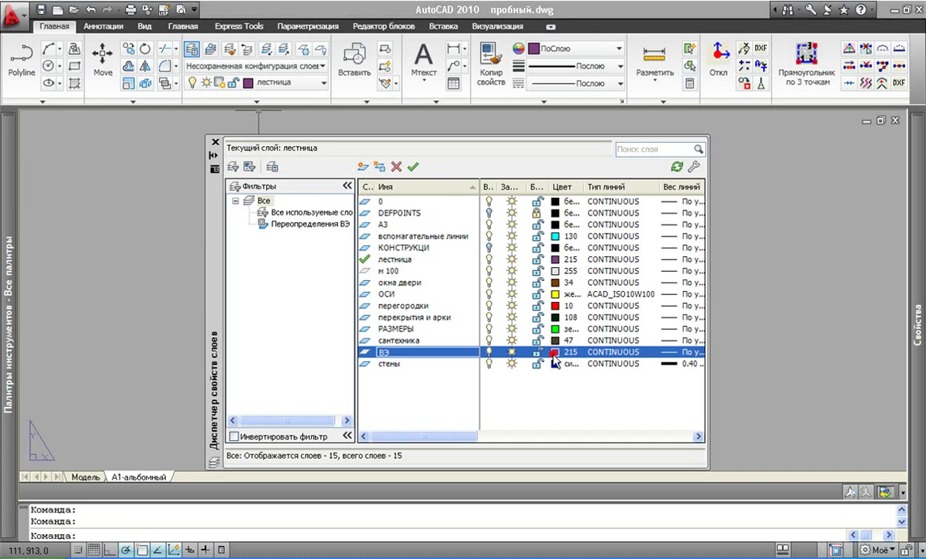
click(407, 345)
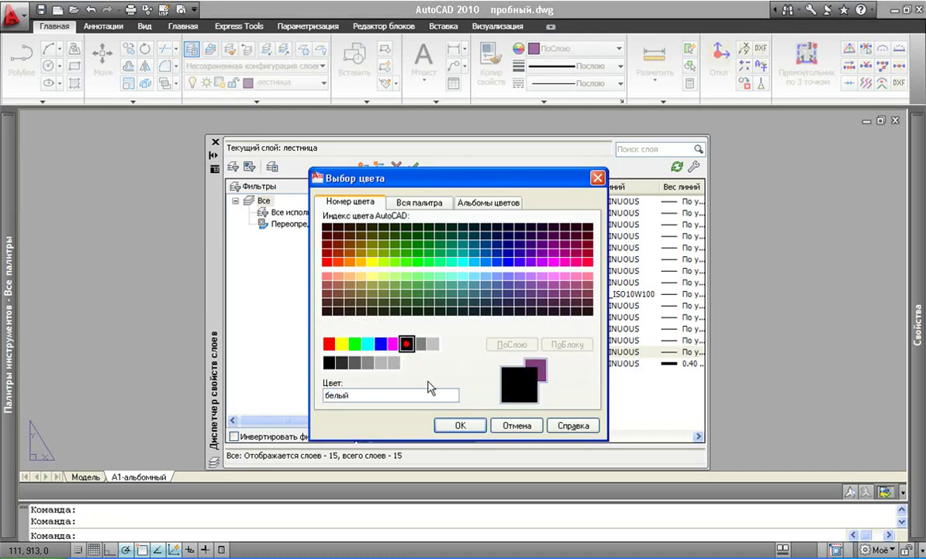
click(458, 425)
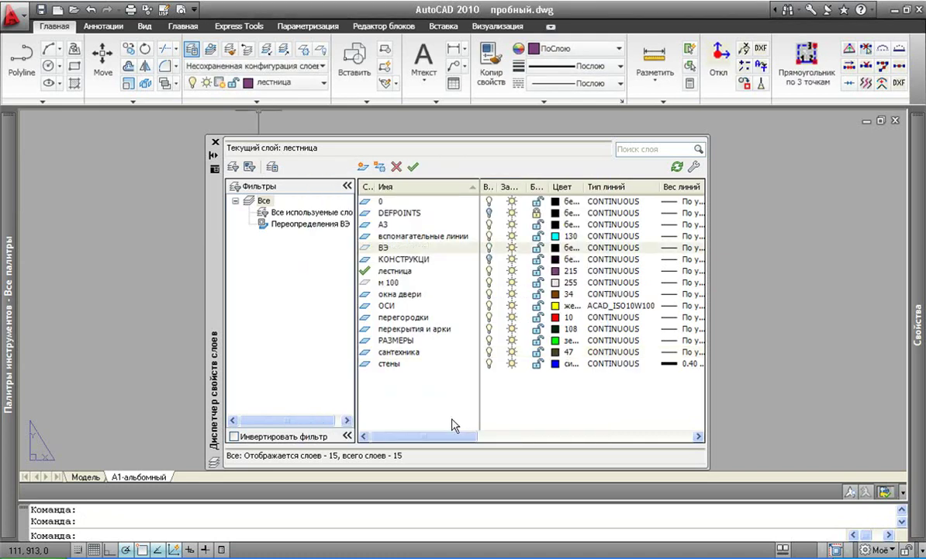
drag(433, 436, 513, 439)
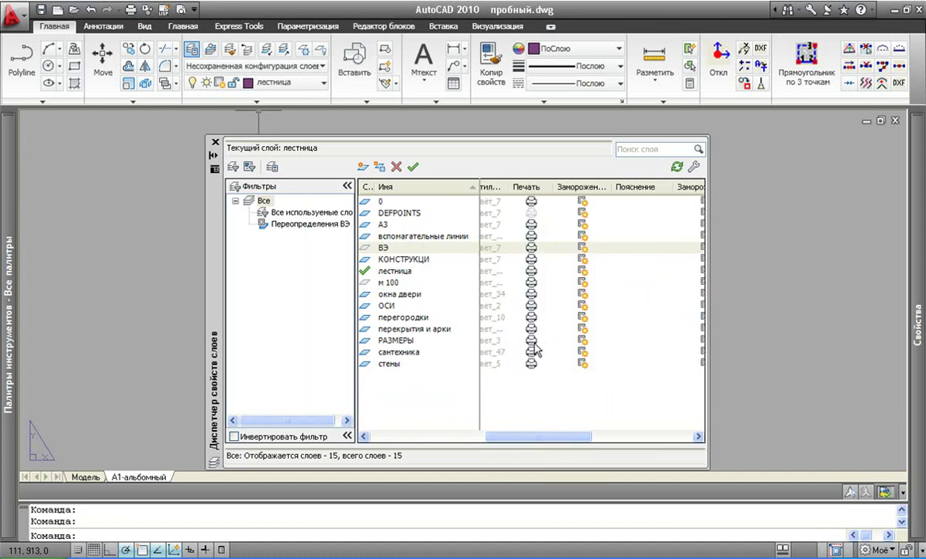
click(532, 248)
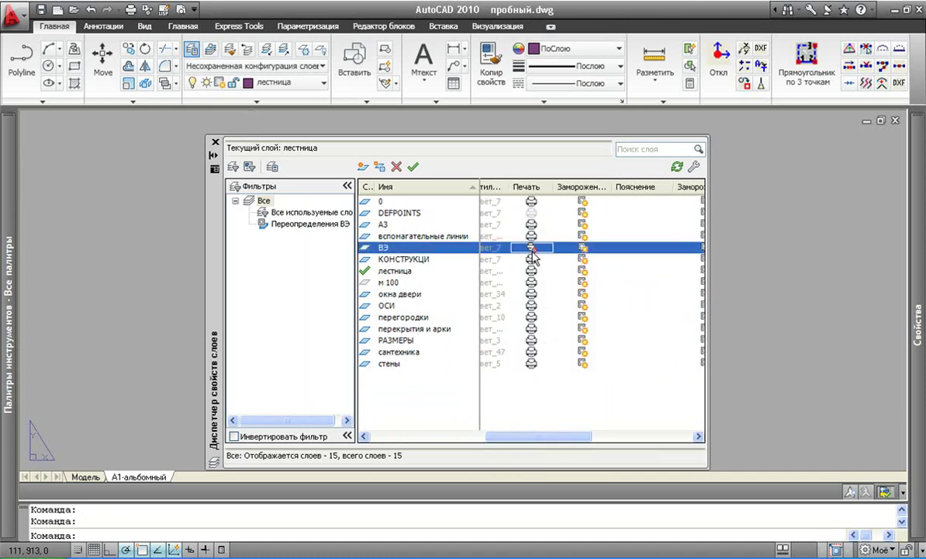
click(215, 141)
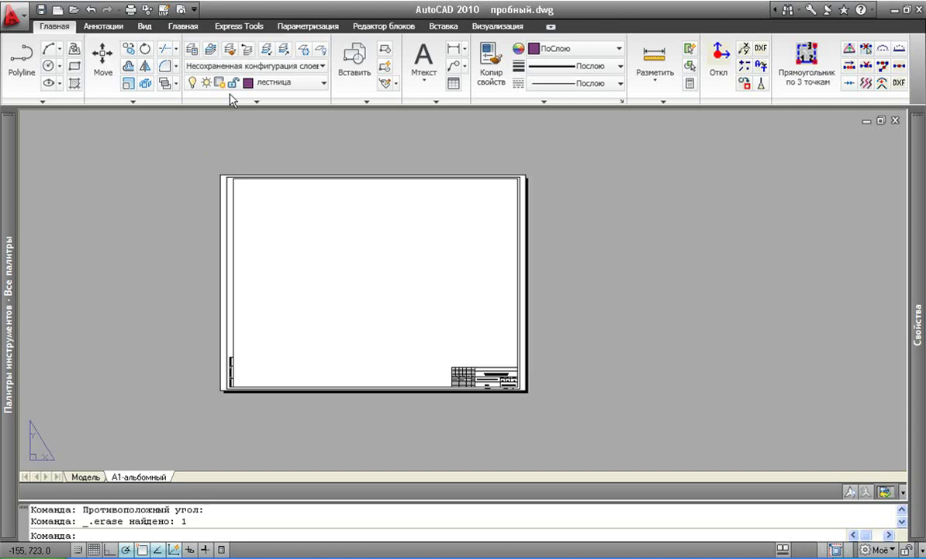
Make ВЭ current and draw a single viewport over the sheet's left part
click(310, 84)
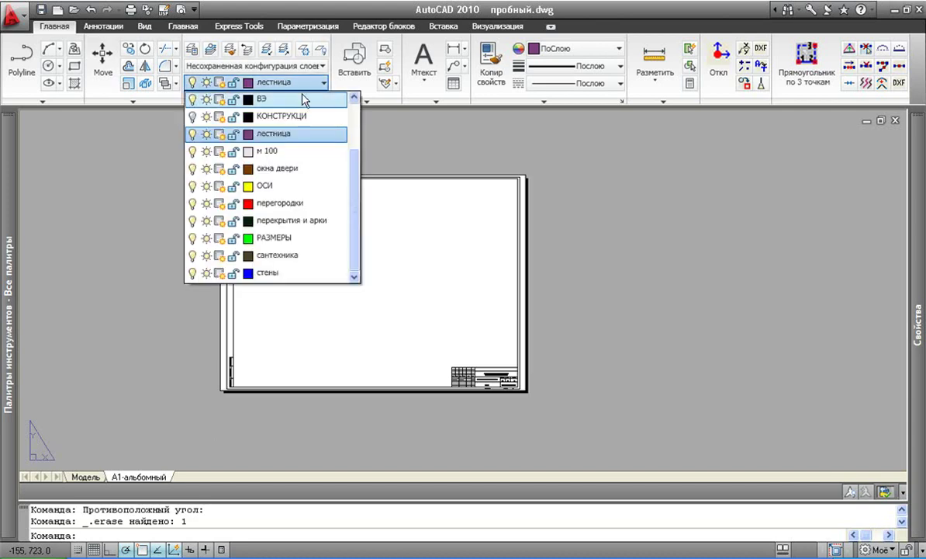
click(299, 97)
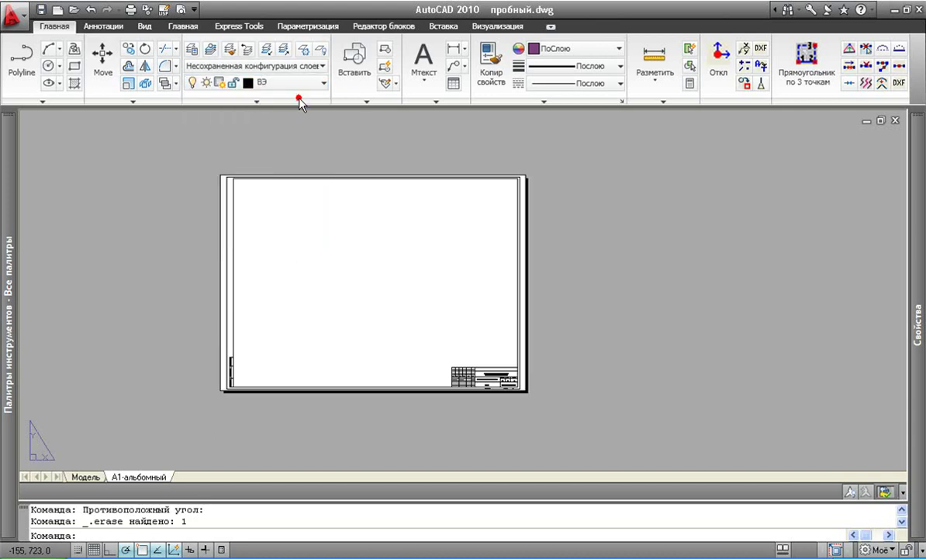
click(145, 26)
click(264, 48)
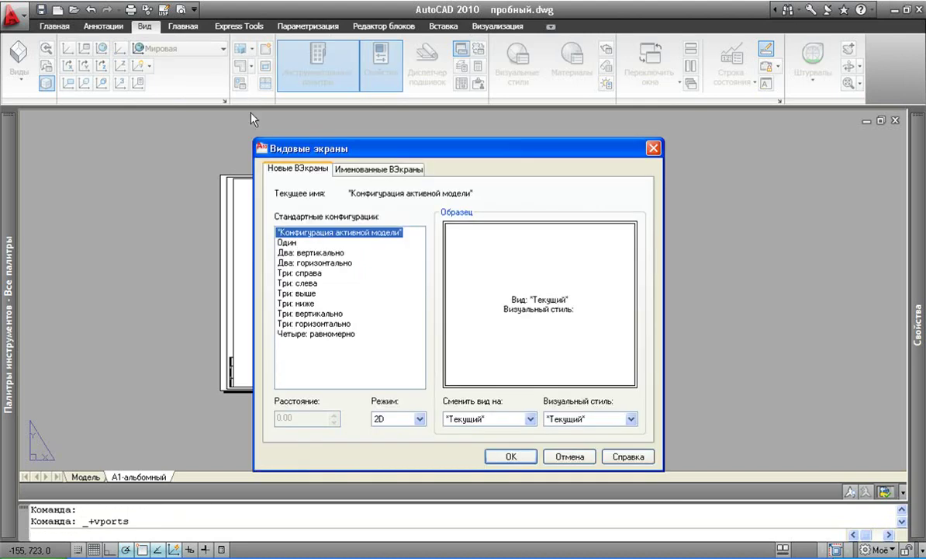
click(511, 457)
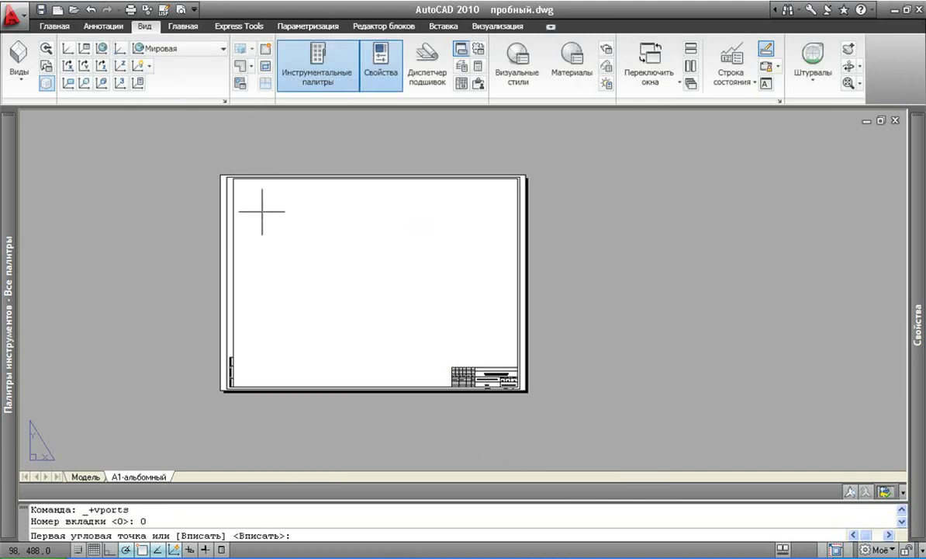
click(235, 183)
click(446, 388)
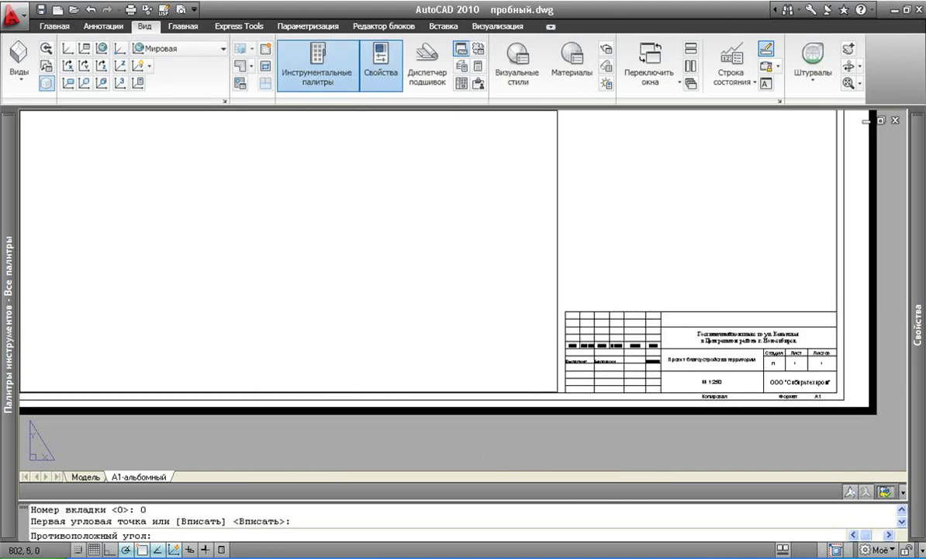
scroll(489, 349, down, 5)
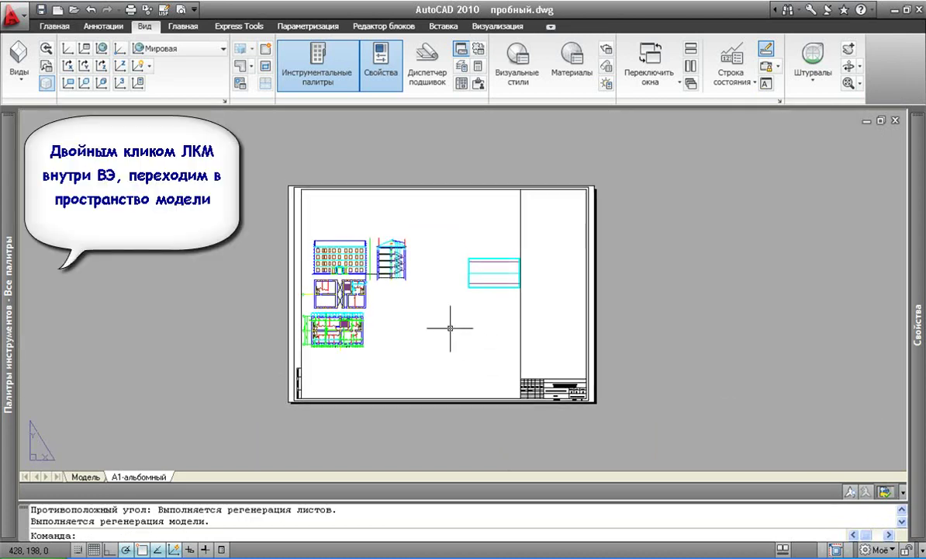
Inside the left viewport, pan the drawings and set the viewport scale to 1:100
double_click(388, 297)
middle_drag(357, 291, 410, 299)
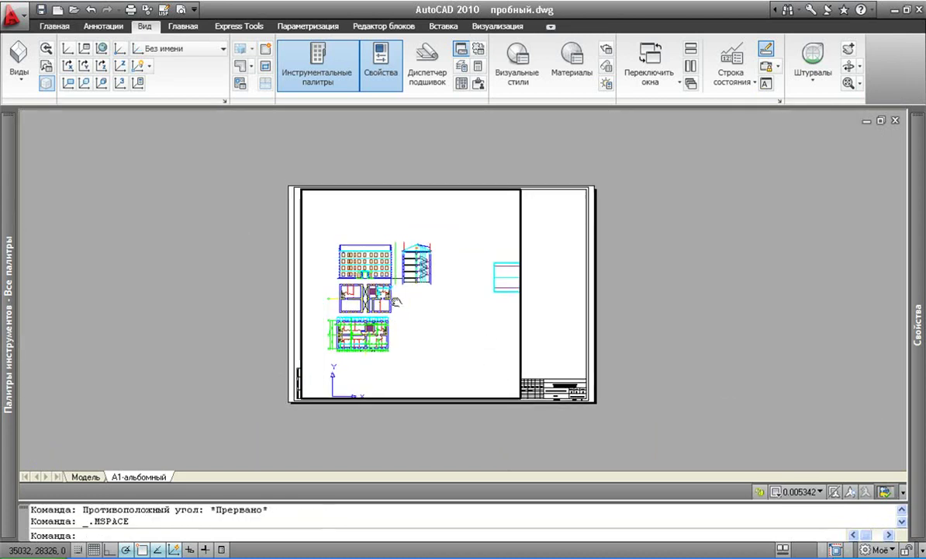
scroll(409, 300, up, 3)
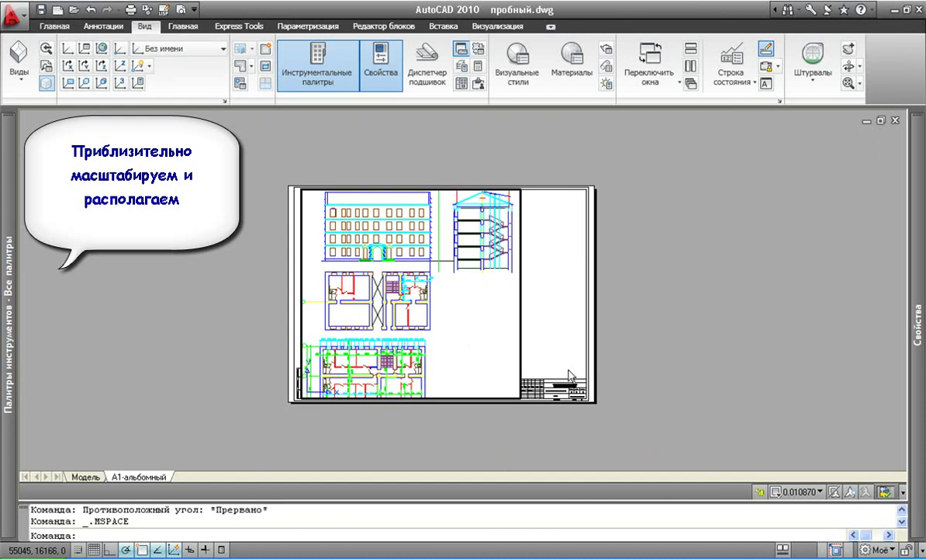
click(819, 491)
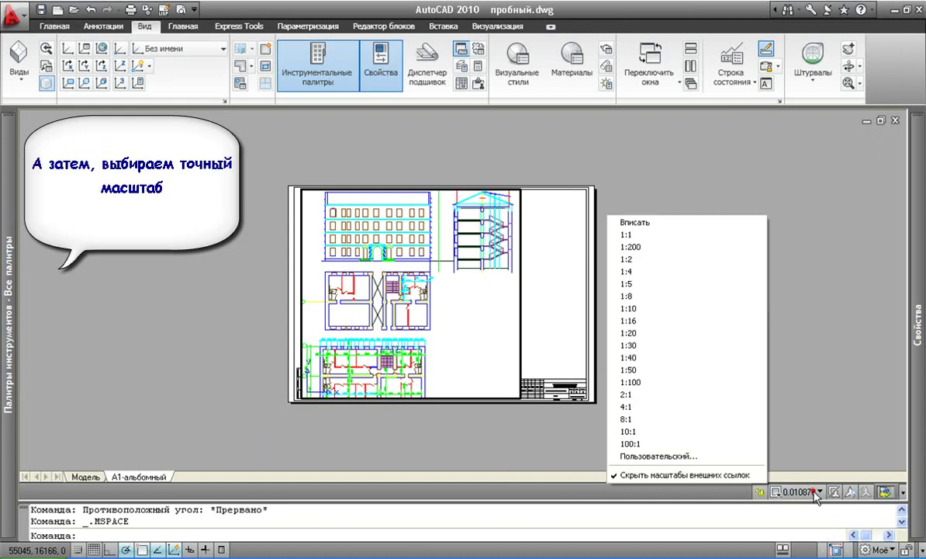
click(681, 382)
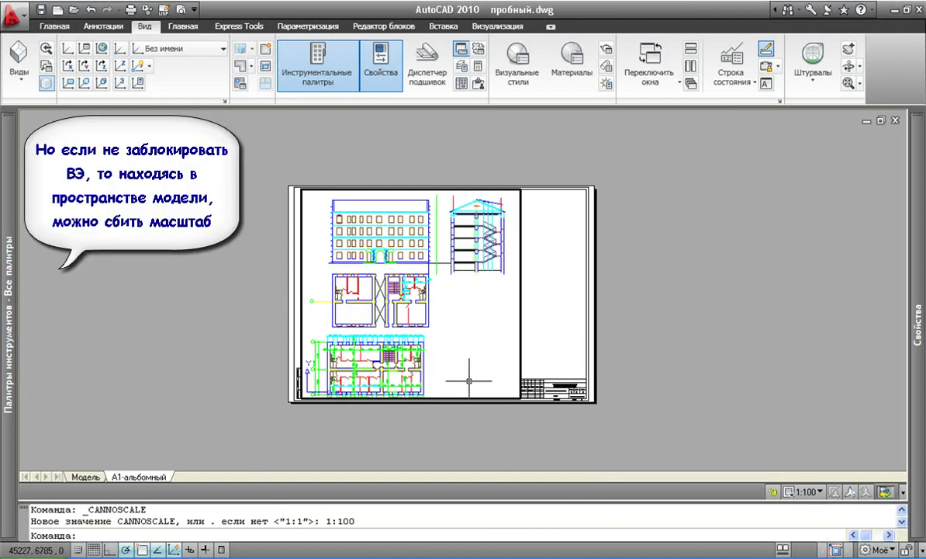
Reapply the 1:100 scale, recentre the building drawings, and return to paper space
scroll(437, 314, down, 5)
scroll(473, 331, up, 3)
scroll(473, 330, down, 2)
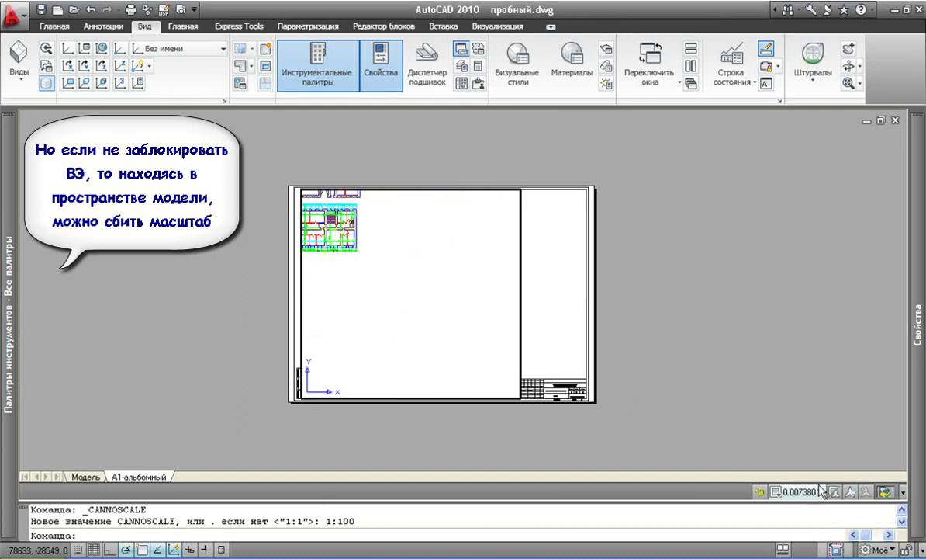
click(819, 491)
click(678, 383)
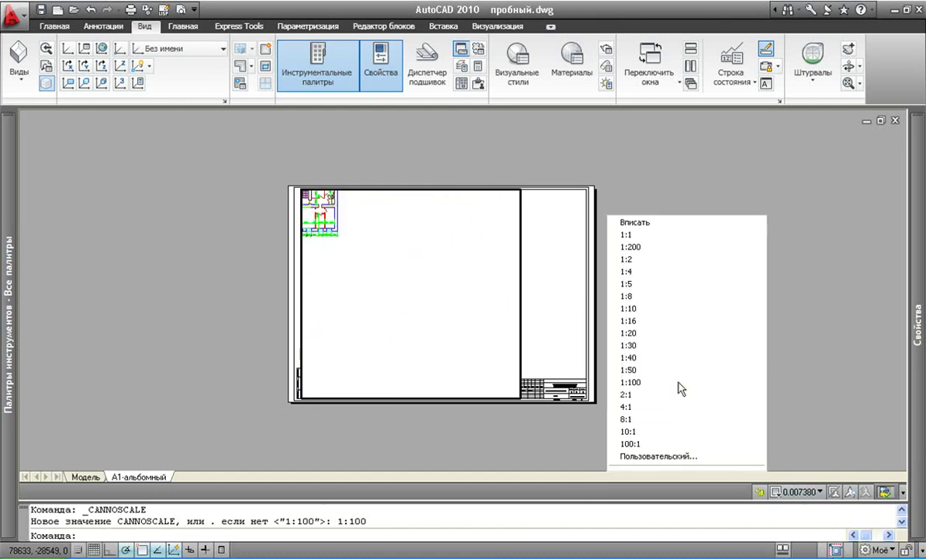
middle_drag(432, 328, 396, 332)
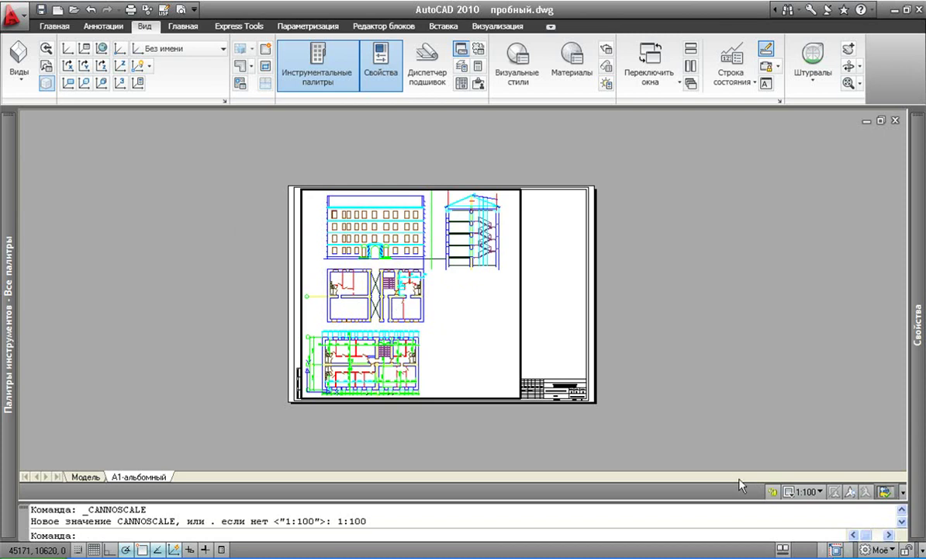
scroll(403, 334, down, 4)
scroll(402, 333, up, 8)
scroll(380, 310, down, 10)
scroll(374, 320, up, 8)
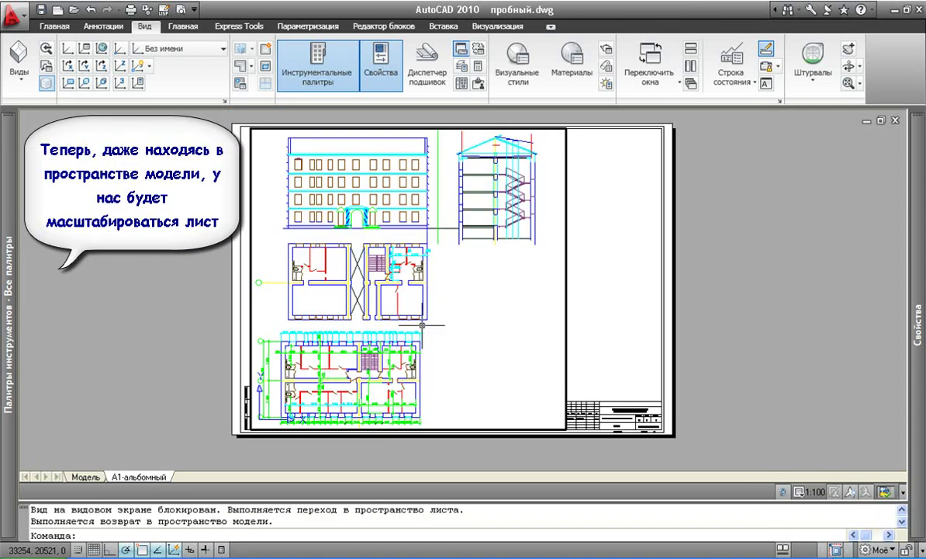
double_click(611, 324)
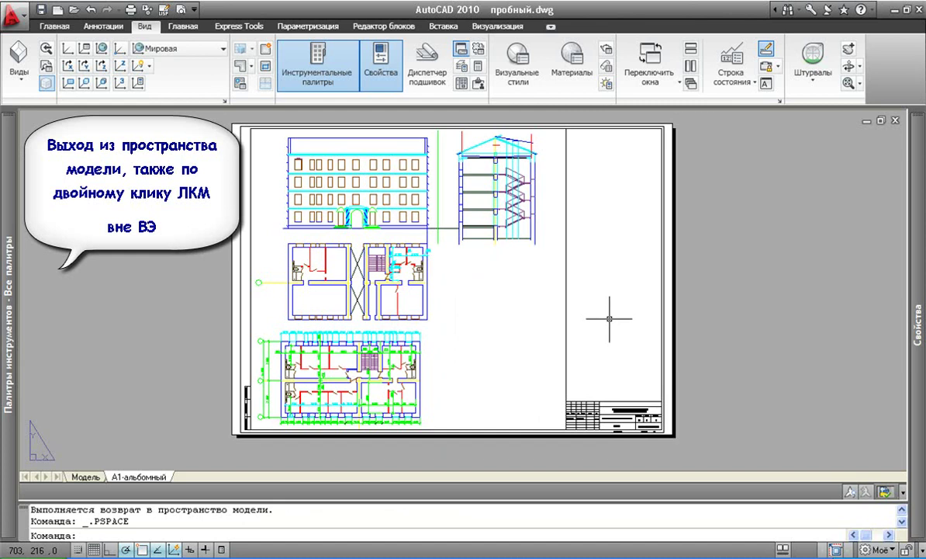
Draw a second viewport in the upper-right area of the A1 sheet
click(265, 49)
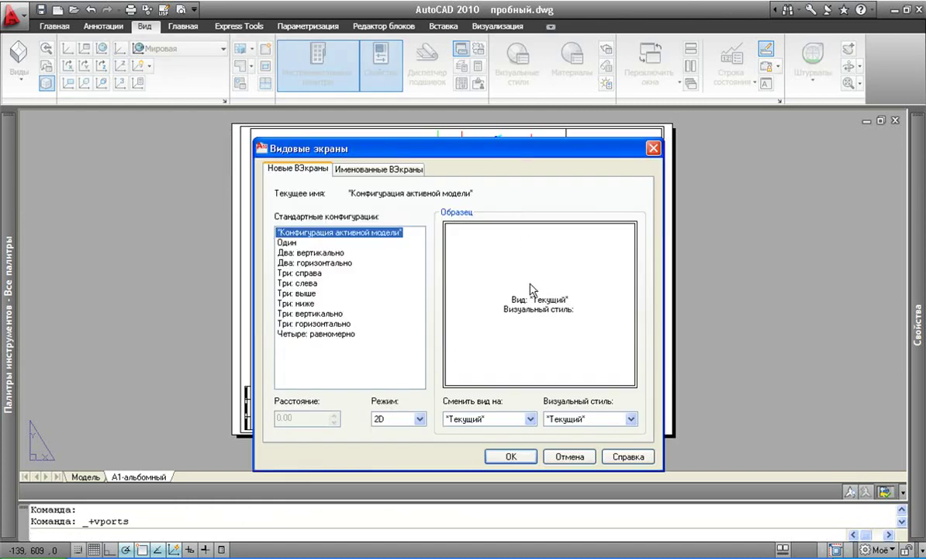
click(487, 430)
middle_drag(610, 236, 529, 296)
scroll(504, 190, up, 2)
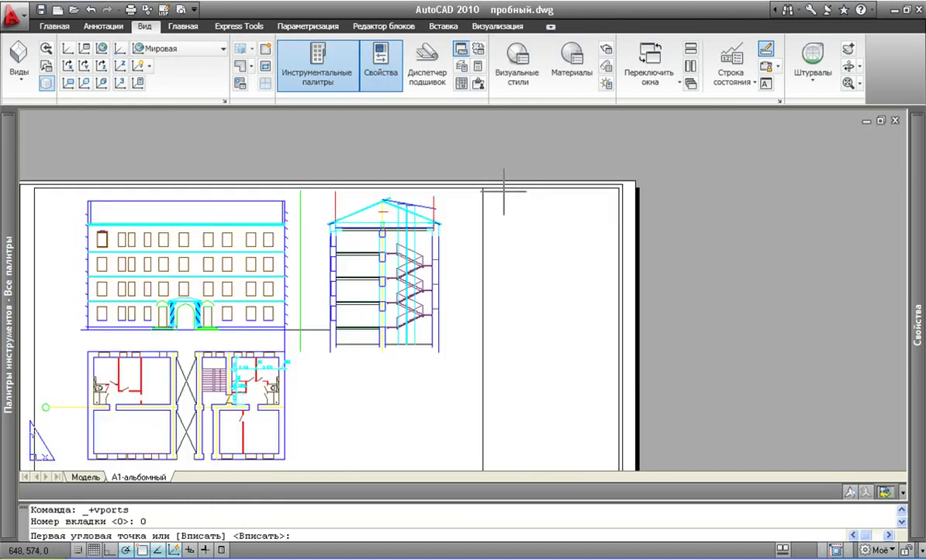
click(483, 189)
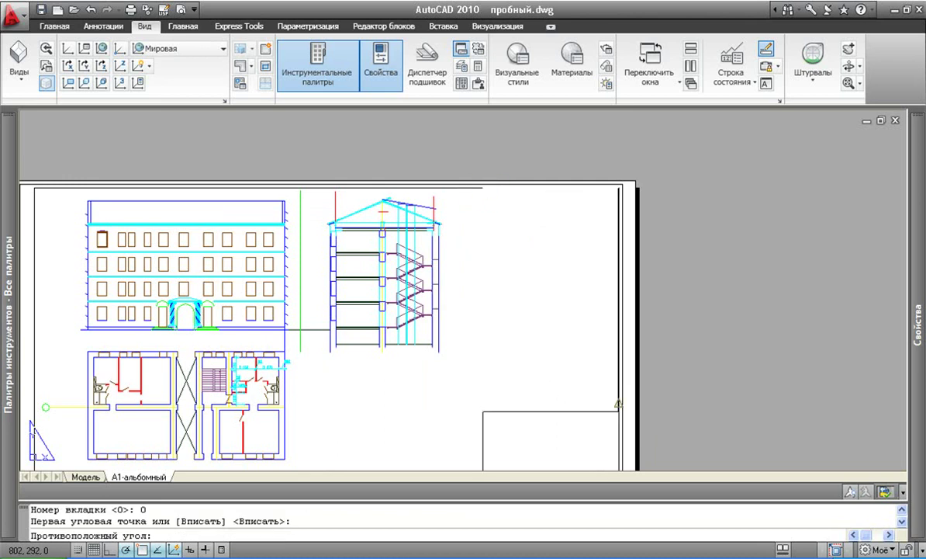
click(618, 324)
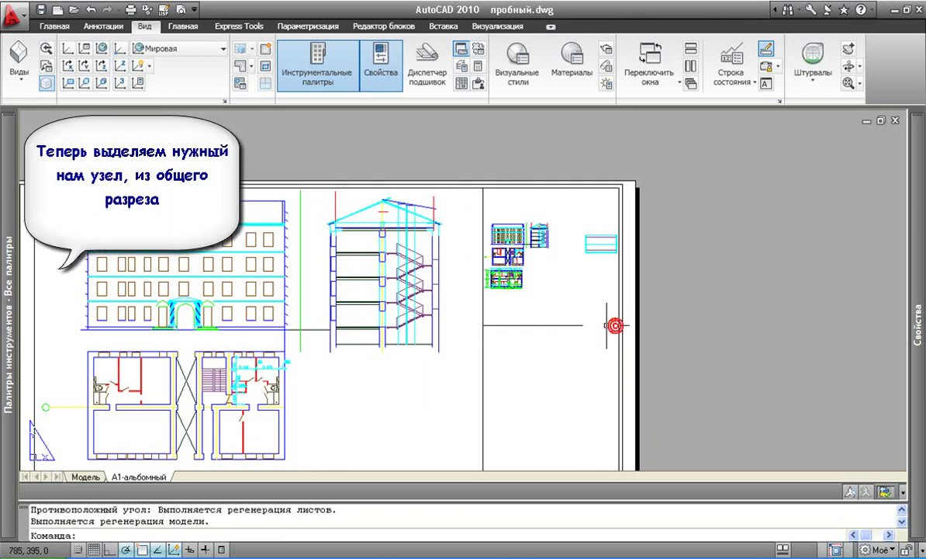
Frame the roof eave detail at 1:20, lock the viewport, and return to paper space
double_click(560, 231)
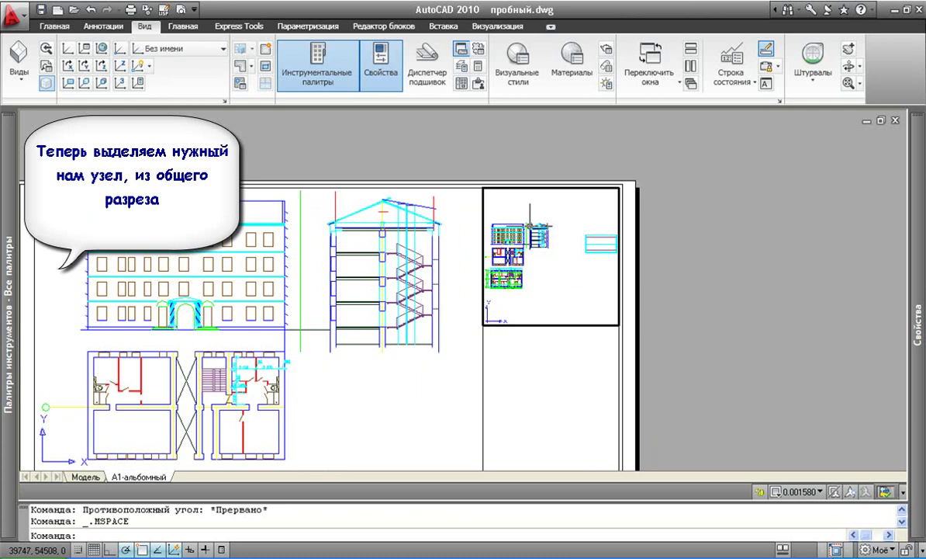
scroll(543, 242, up, 4)
scroll(546, 243, up, 6)
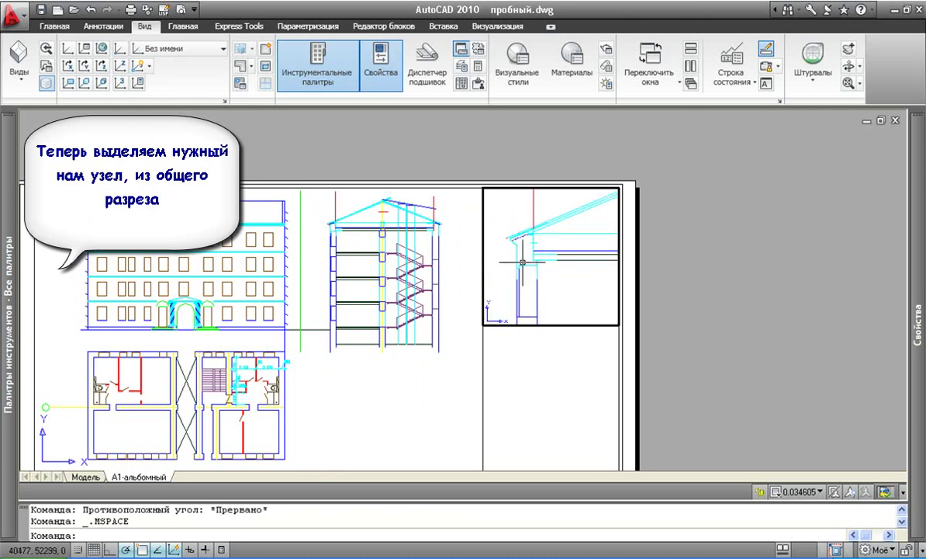
click(799, 492)
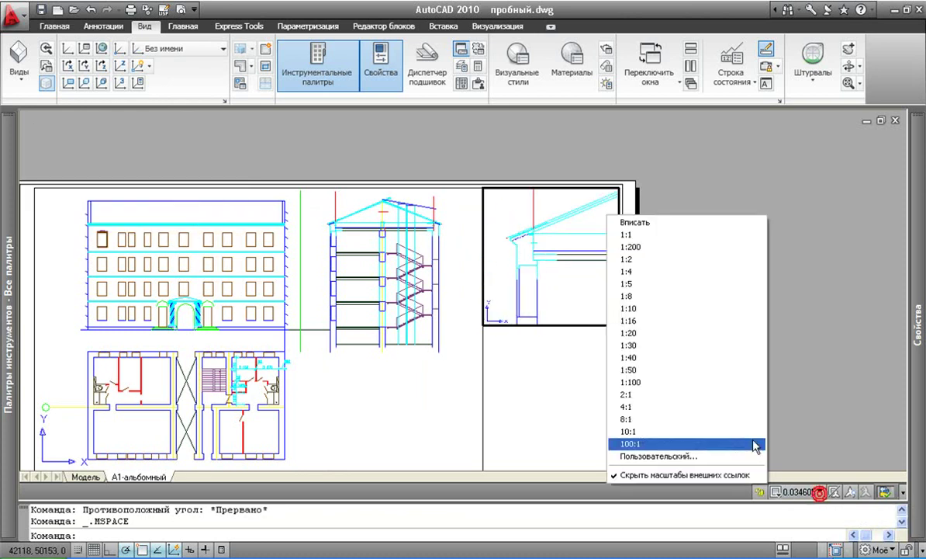
click(684, 333)
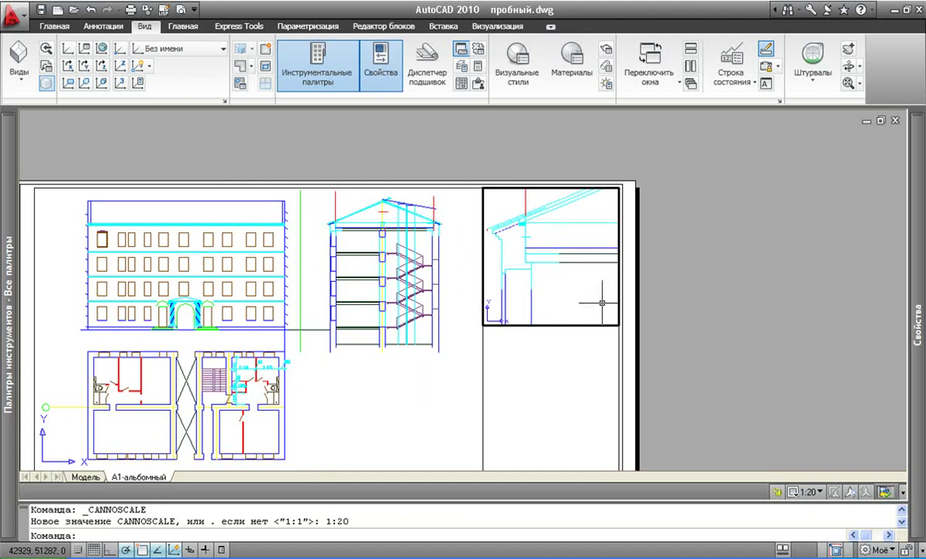
middle_drag(542, 253, 566, 264)
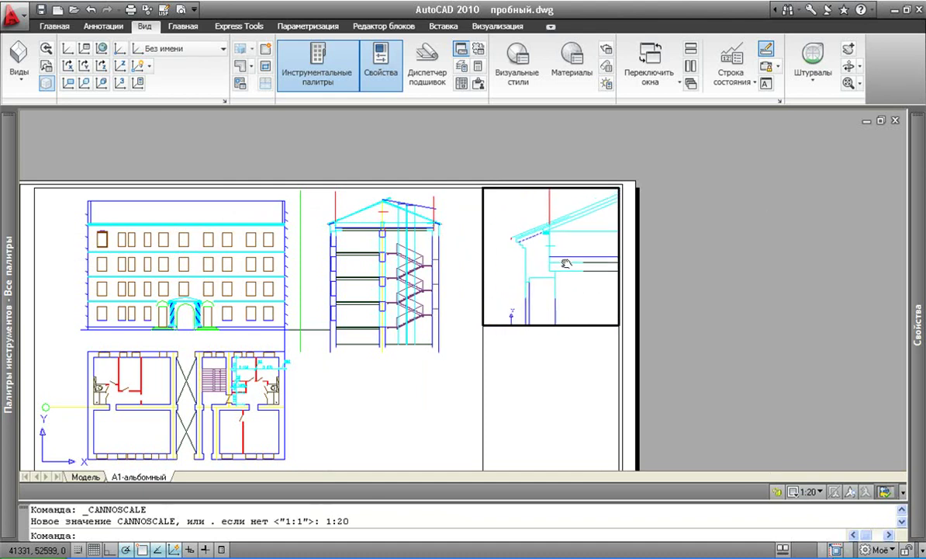
click(782, 492)
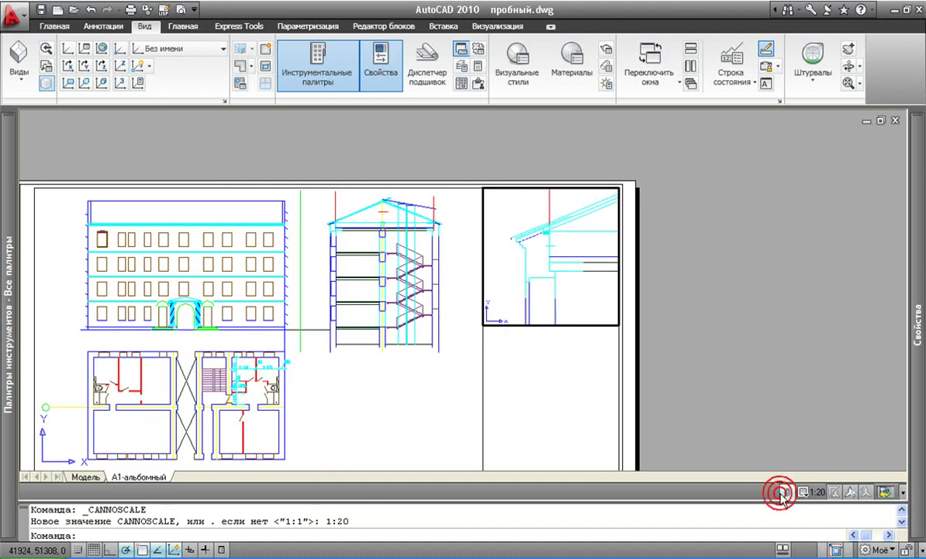
double_click(578, 406)
mouse_move(554, 373)
middle_down()
mouse_move(471, 310)
mouse_move(459, 283)
middle_up()
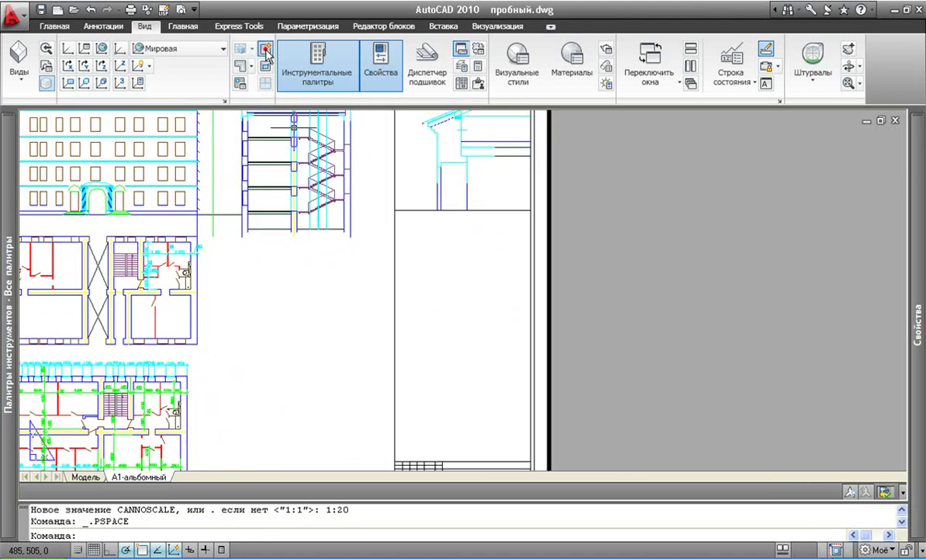
Draw a third viewport in the lower middle of the A1 sheet
click(265, 52)
click(512, 457)
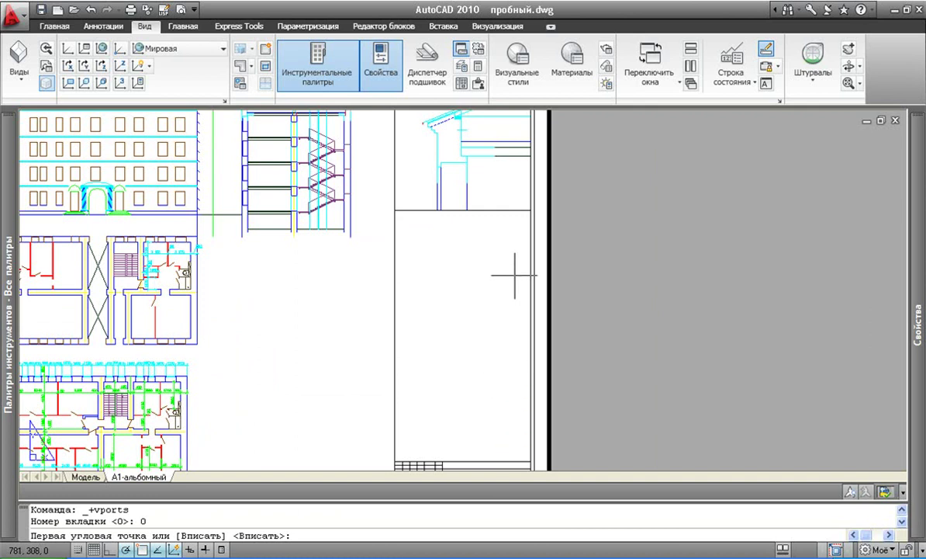
click(530, 256)
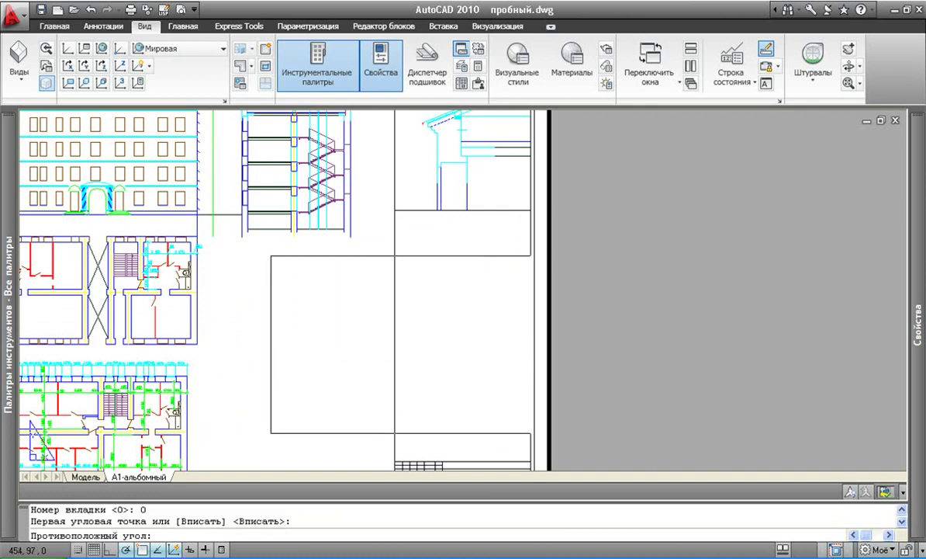
click(266, 439)
mouse_move(480, 356)
middle_down()
mouse_move(392, 382)
mouse_move(428, 368)
mouse_move(327, 387)
middle_up()
Centre the cyan rectangle in it at 1:200 scale and return to paper space
double_click(429, 371)
scroll(331, 366, up, 2)
scroll(355, 356, up, 2)
middle_drag(355, 355, 370, 357)
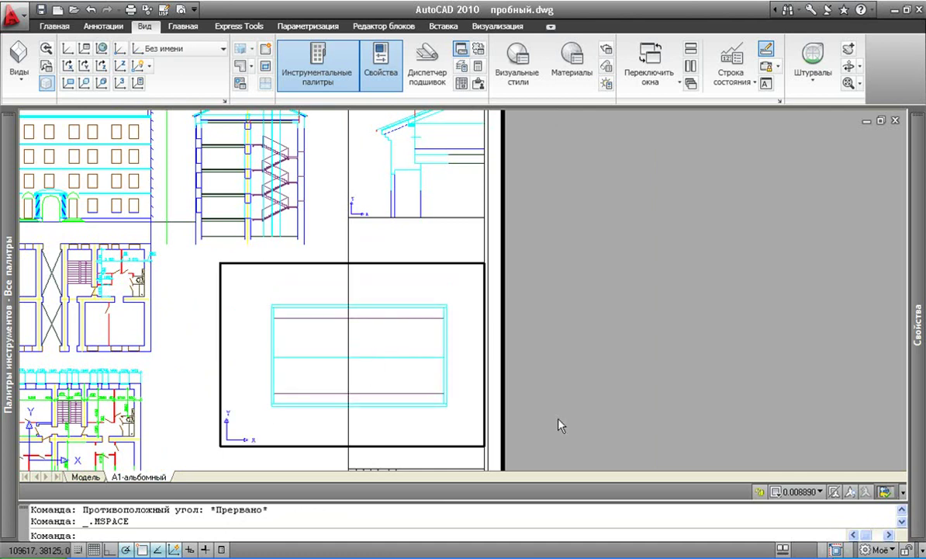
click(820, 491)
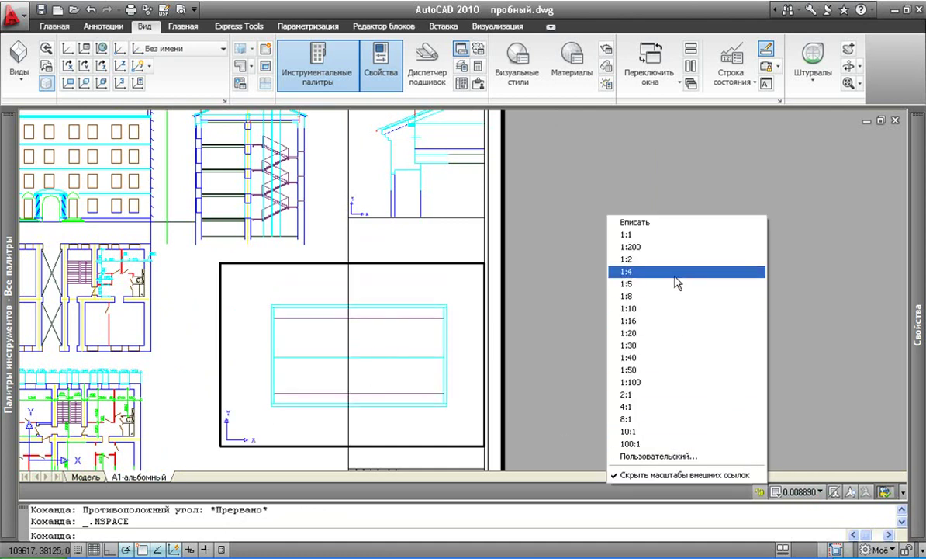
click(648, 247)
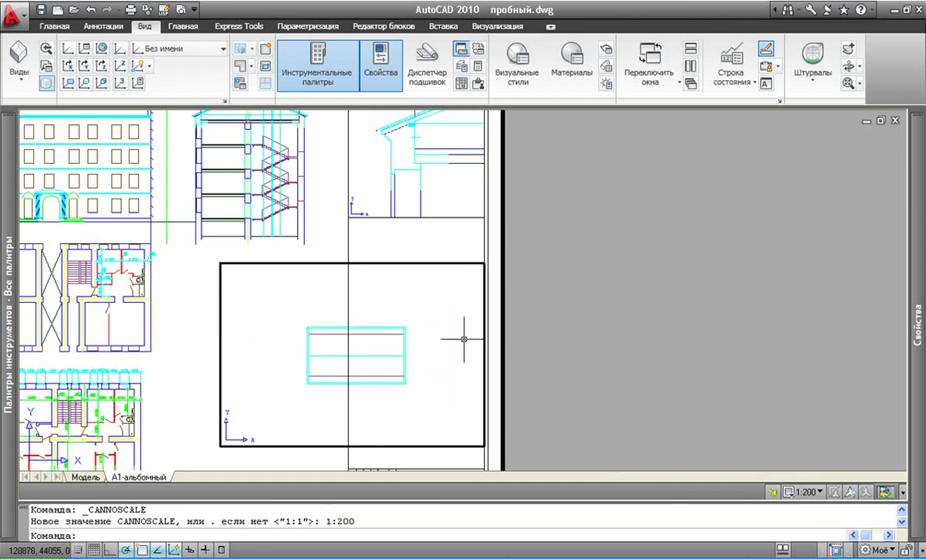
double_click(415, 248)
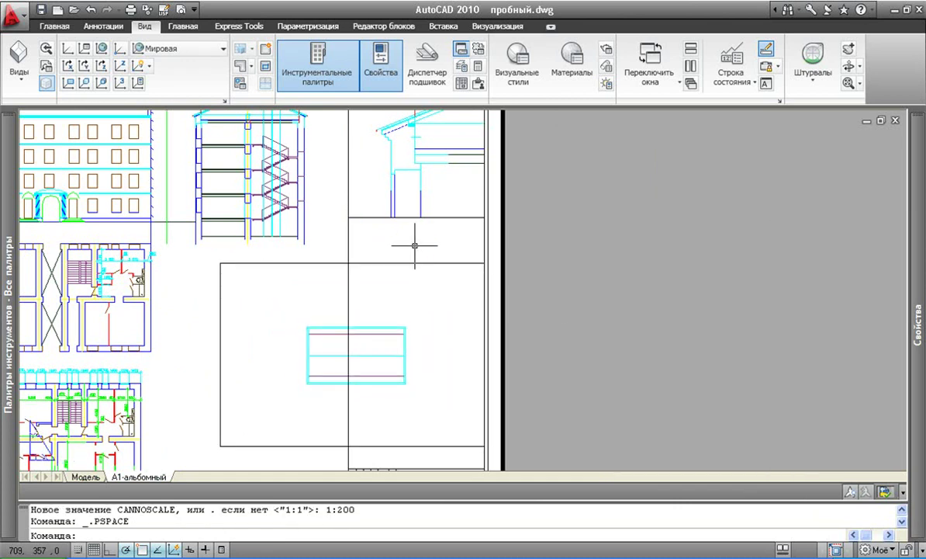
scroll(354, 368, down, 3)
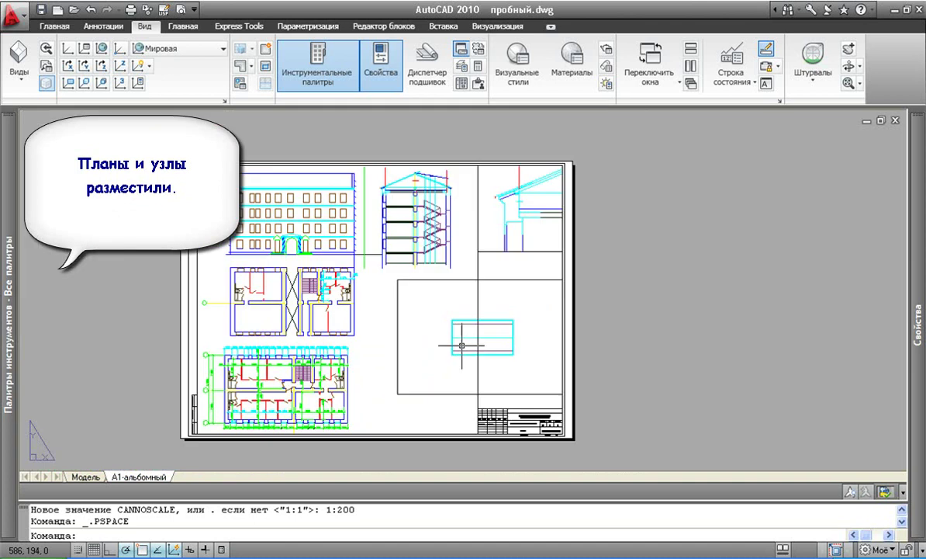
middle_drag(461, 248, 461, 262)
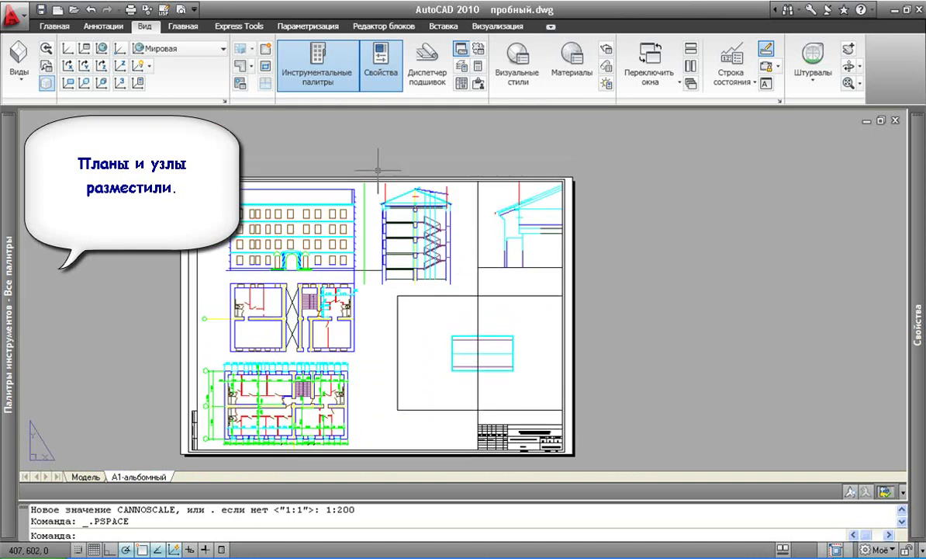
Tick Аннотативный for the Копия STANDARD dimension style and close the style manager
click(99, 27)
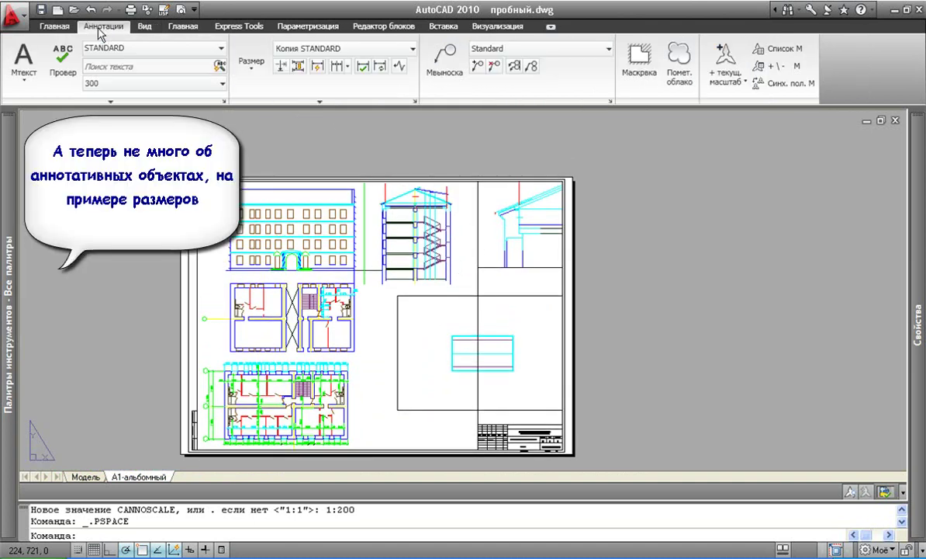
click(414, 102)
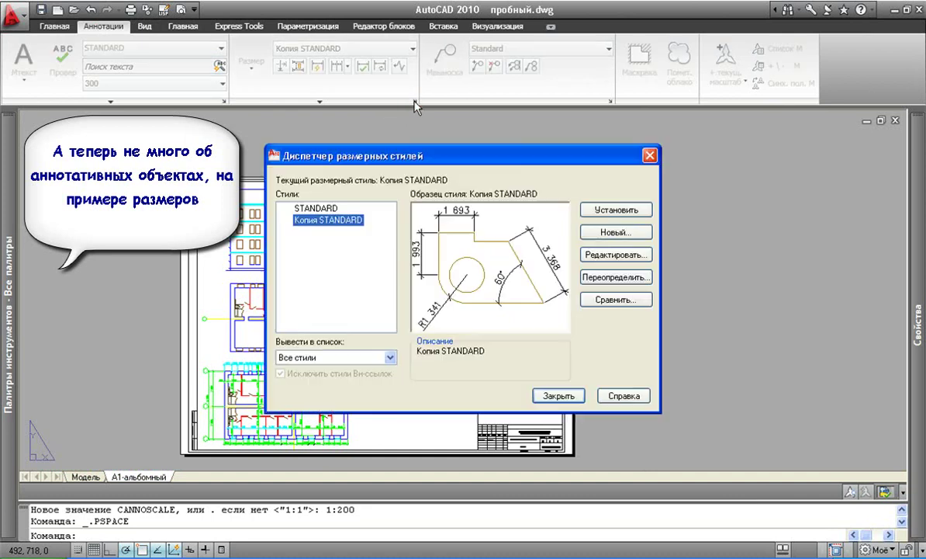
click(613, 255)
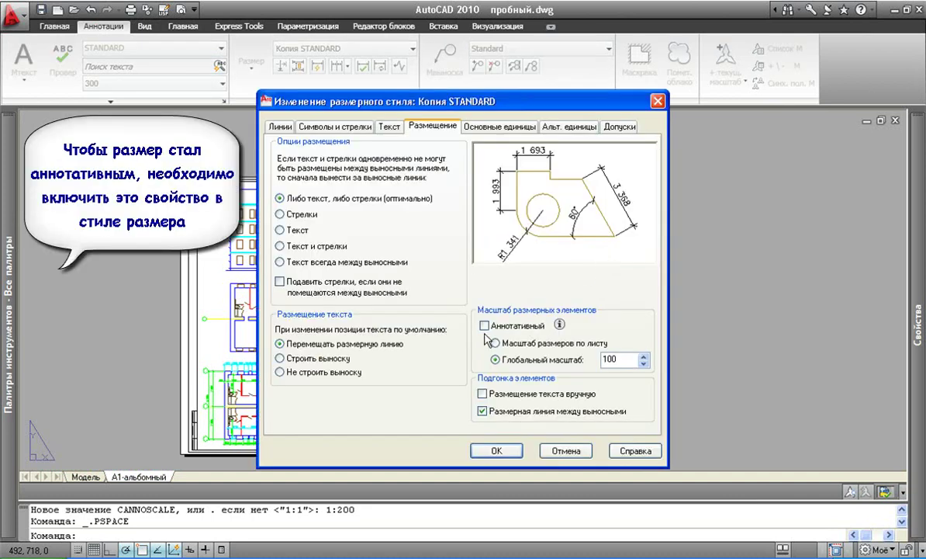
click(484, 325)
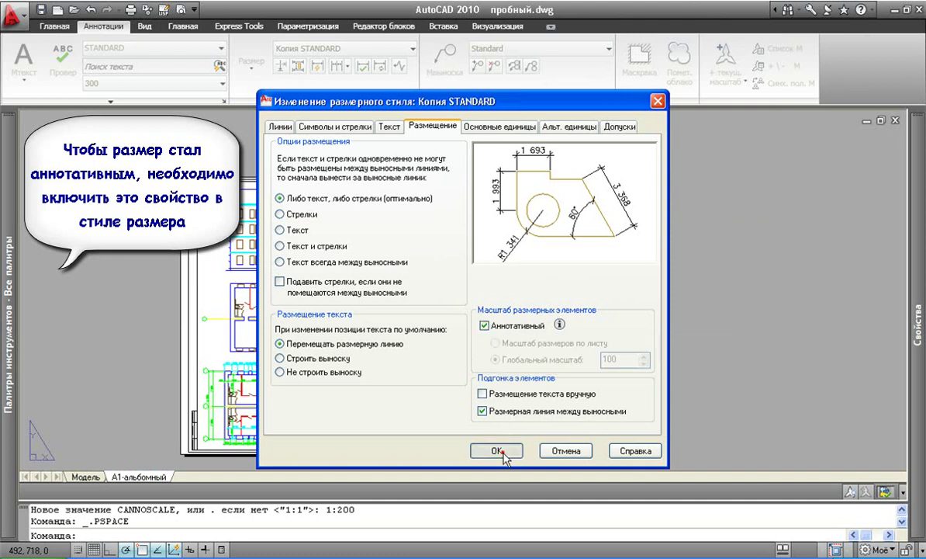
click(497, 450)
click(559, 396)
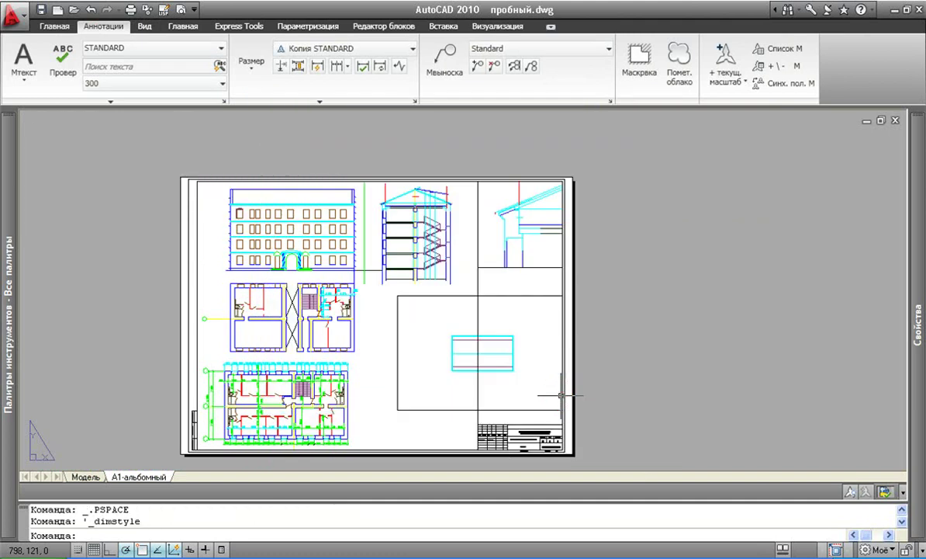
In the 1:20 roof detail viewport, add a 914 linear dimension to the left of the eave wall
scroll(536, 243, up, 2)
scroll(453, 270, up, 5)
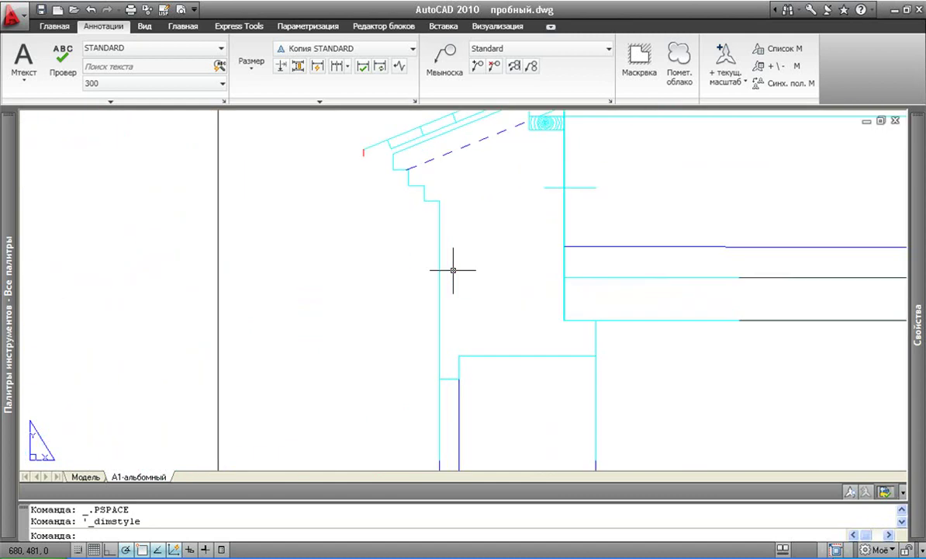
double_click(410, 265)
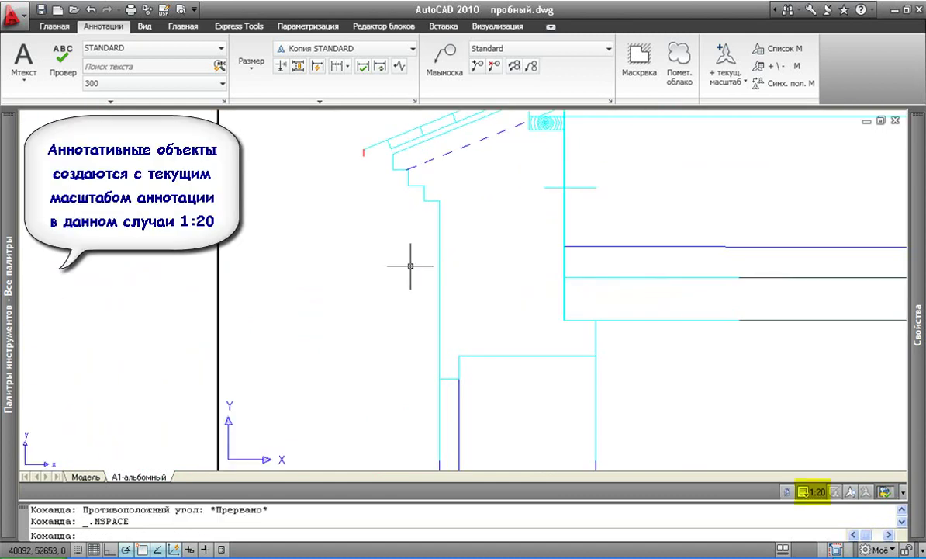
click(251, 61)
click(437, 201)
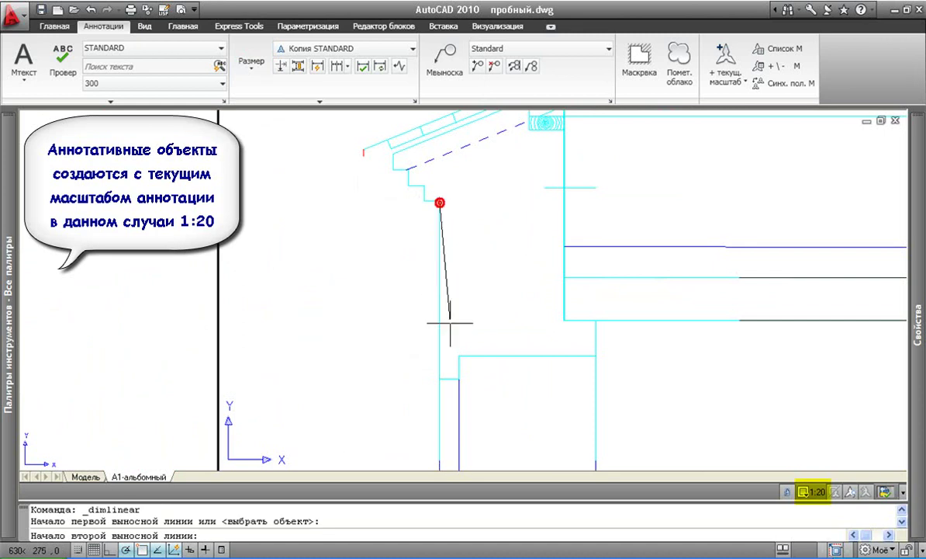
click(439, 380)
click(356, 326)
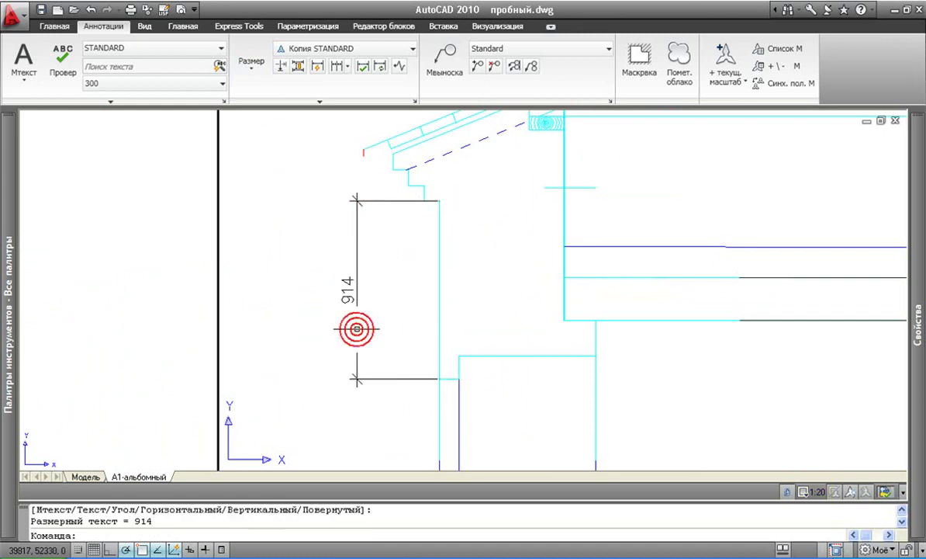
Leave the detail viewport and return to working on the sheet
scroll(228, 310, down, 3)
scroll(288, 289, up, 2)
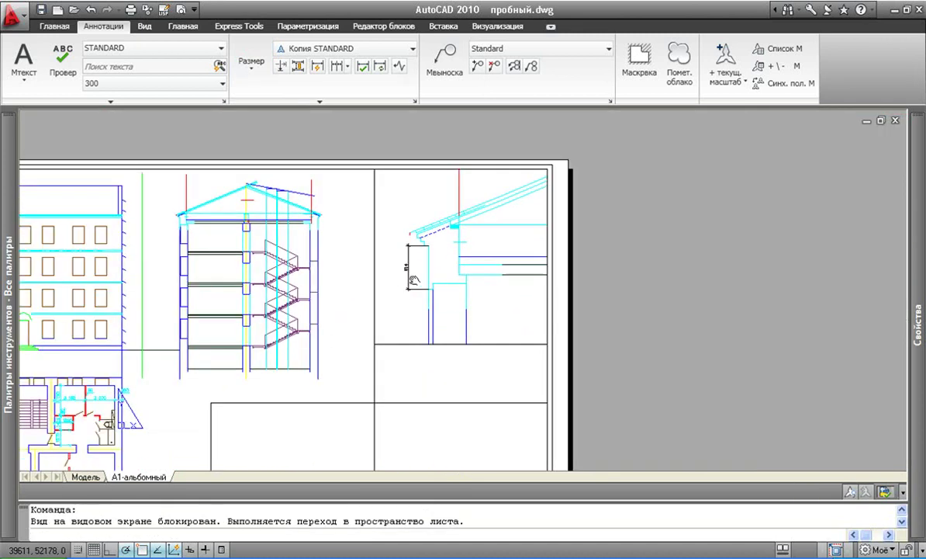
scroll(289, 289, up, 1)
double_click(442, 366)
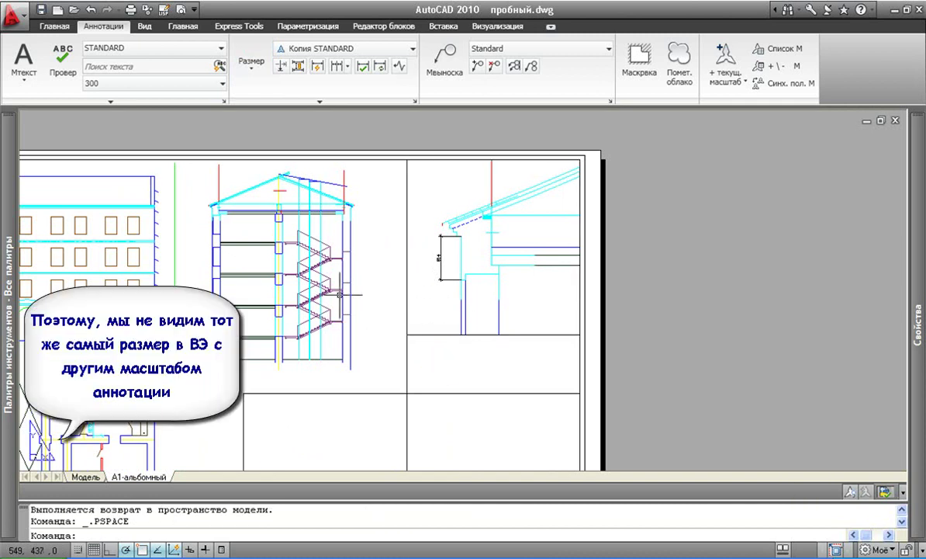
scroll(230, 222, up, 2)
scroll(237, 179, up, 1)
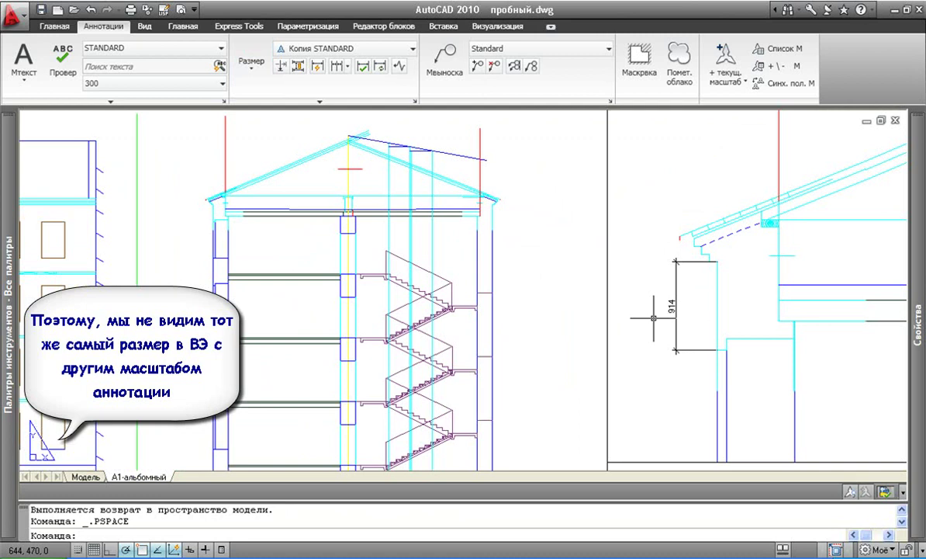
Switch to model space and bring the building section into view
click(86, 478)
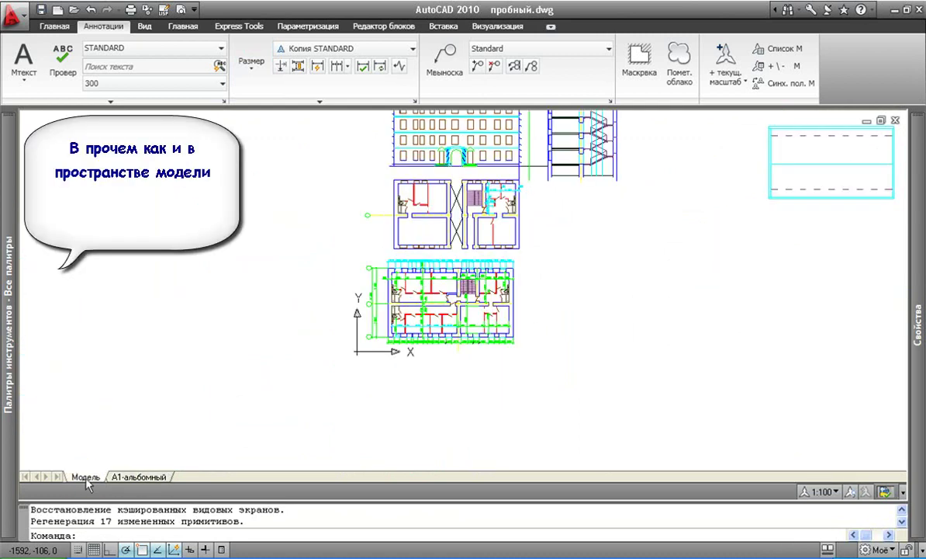
middle_drag(702, 266, 670, 359)
scroll(460, 199, up, 4)
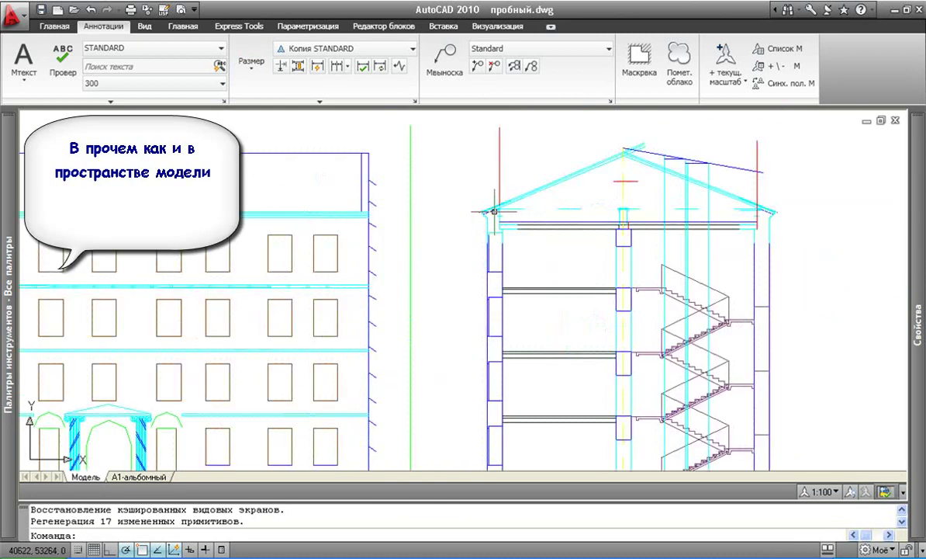
scroll(445, 177, up, 3)
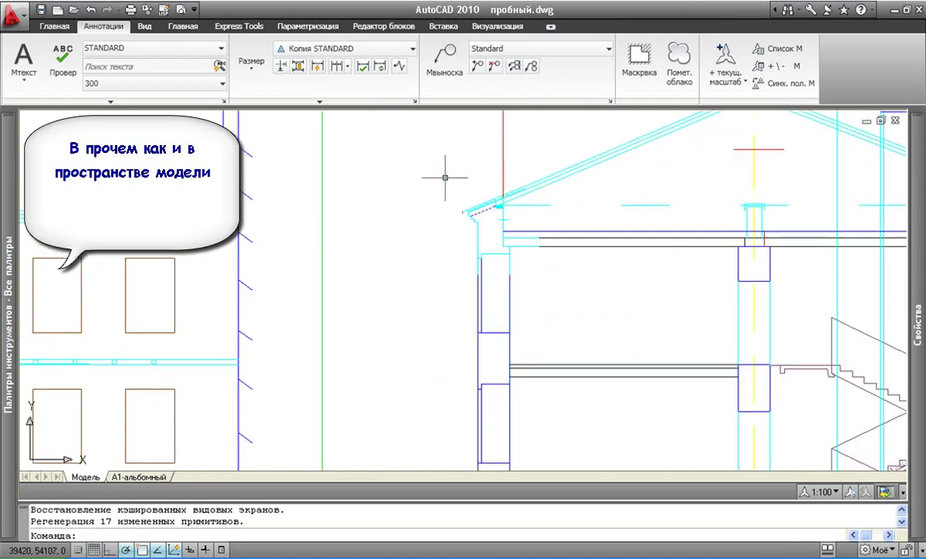
Turn on showing annotative objects at all scales and check the 914 dimension's properties
click(853, 493)
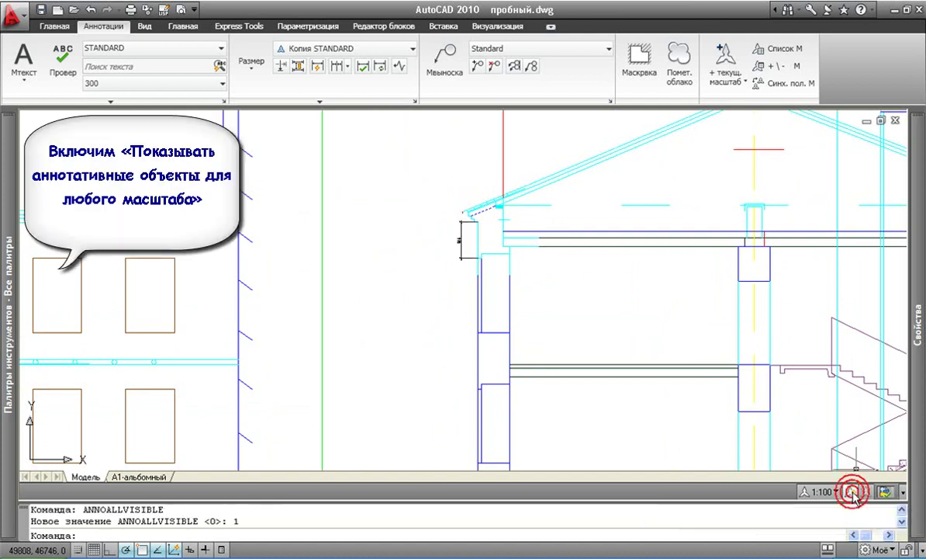
scroll(436, 231, up, 3)
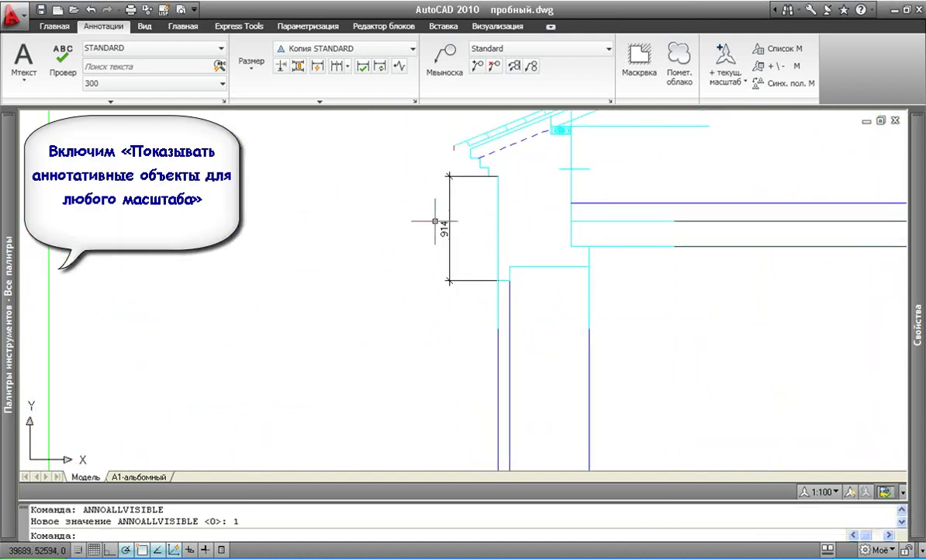
click(447, 219)
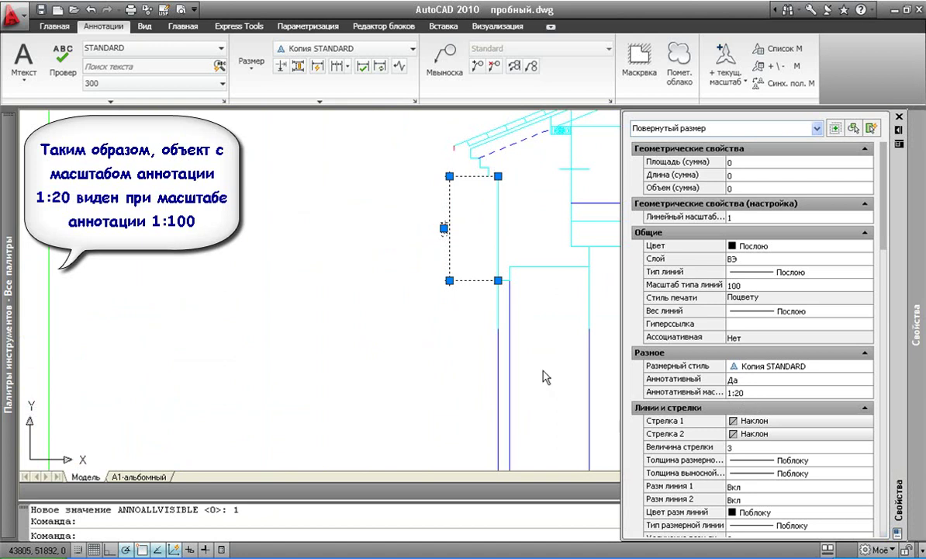
key(Escape)
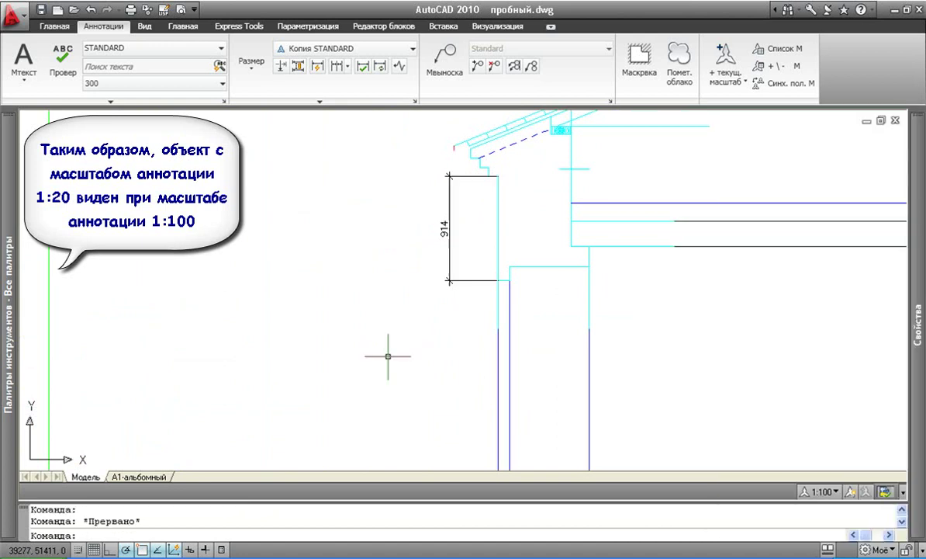
Zoom out and pan until the facade, plans and rectangle are in view
scroll(403, 291, down, 2)
scroll(402, 291, down, 3)
middle_drag(388, 272, 326, 179)
scroll(326, 178, down, 2)
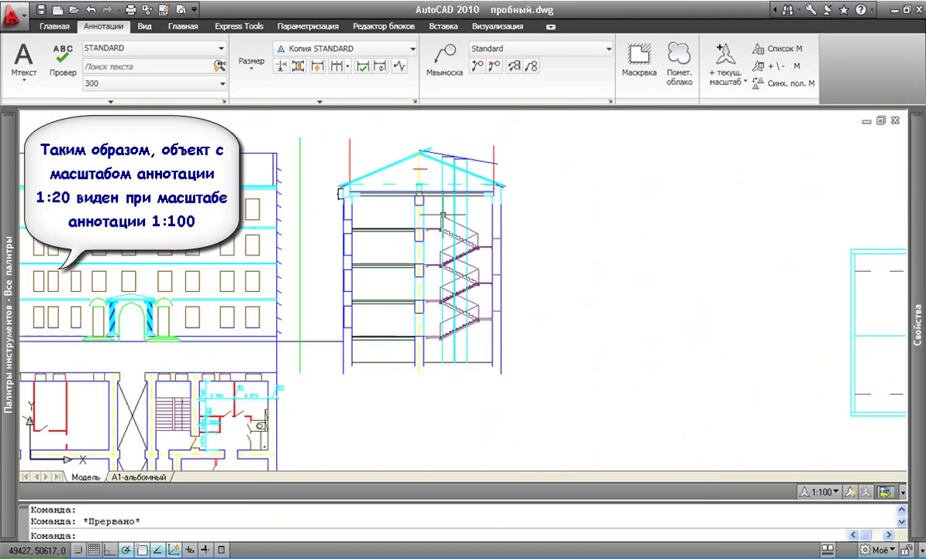
scroll(326, 179, down, 2)
middle_drag(654, 305, 541, 315)
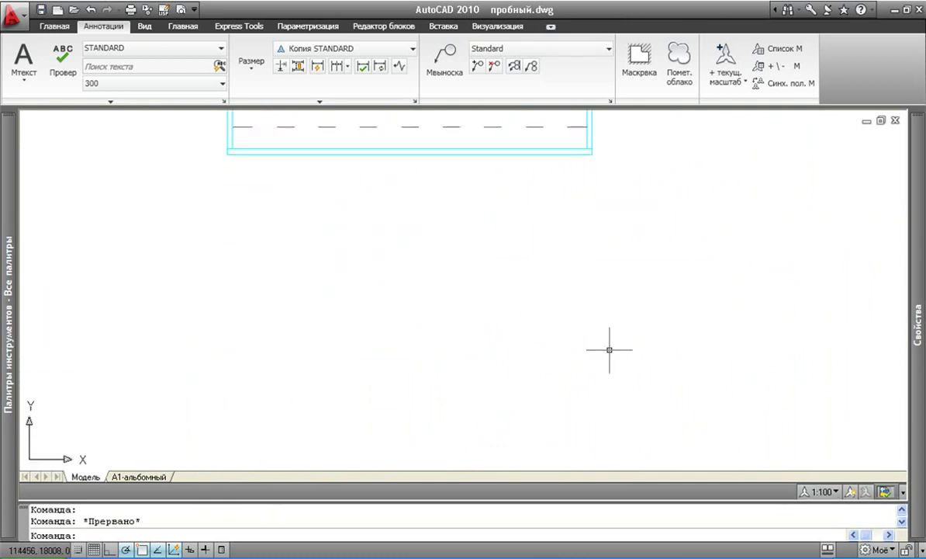
scroll(610, 348, down, 4)
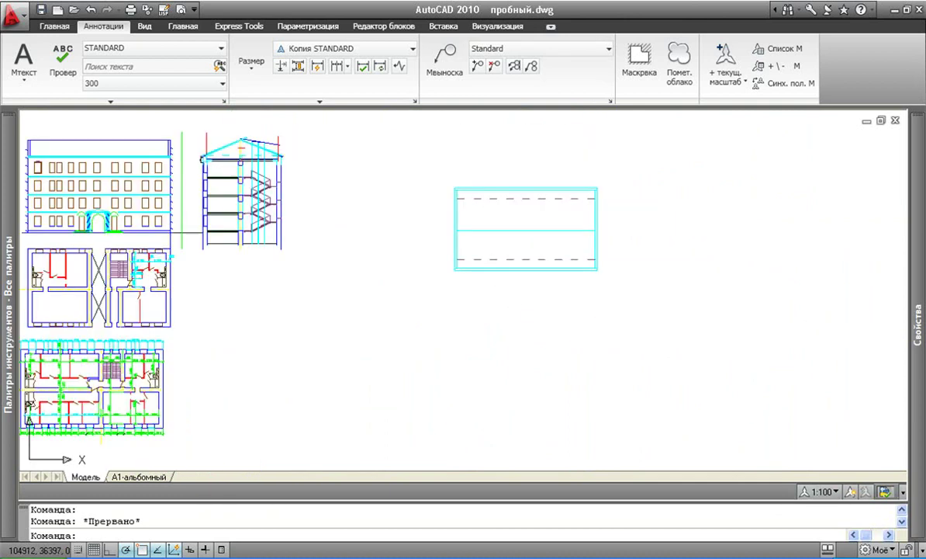
middle_drag(546, 209, 510, 274)
Dimension the rectangle's width as 26 400, placed above its top edge
click(251, 62)
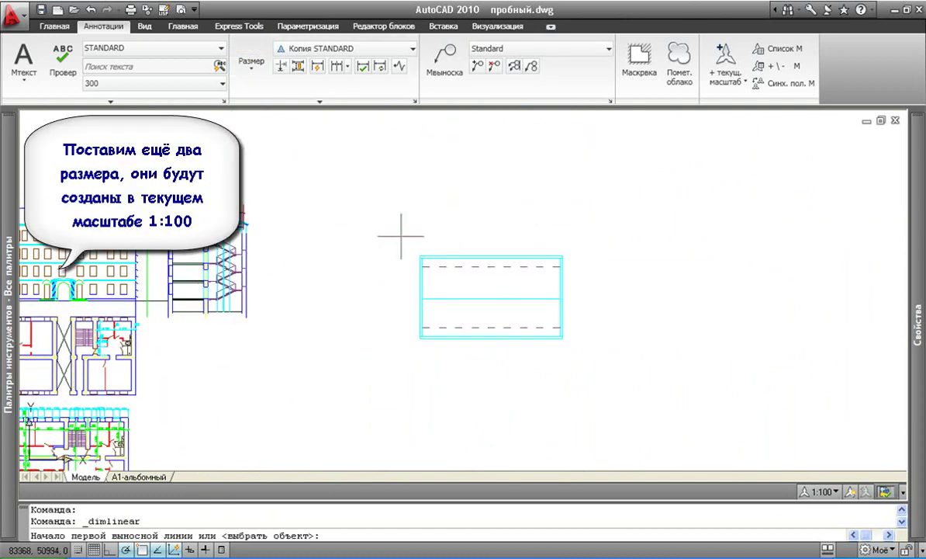
click(420, 255)
scroll(561, 232, up, 5)
click(564, 305)
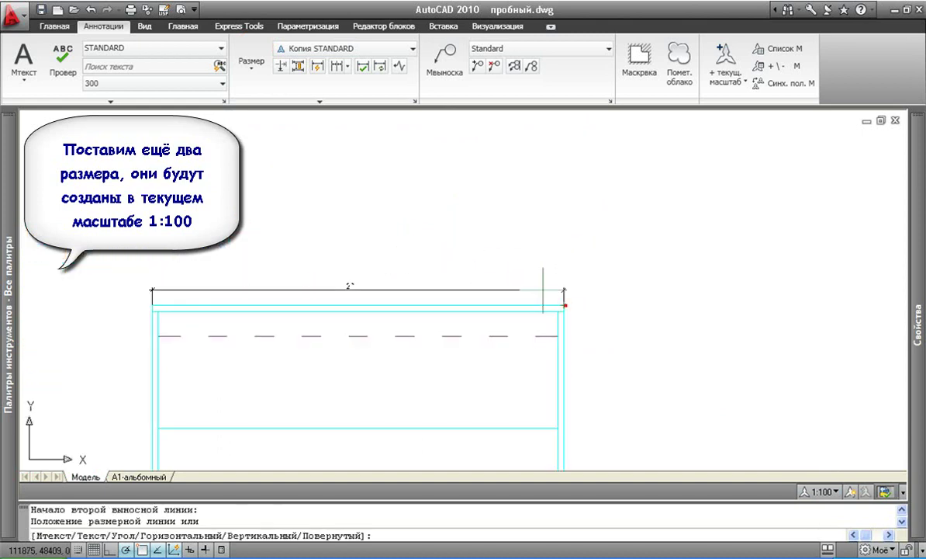
click(487, 273)
Dimension the rectangle's height as 15 280 on its left side, then return to A1-альбомный
middle_drag(205, 277, 351, 201)
key(Return)
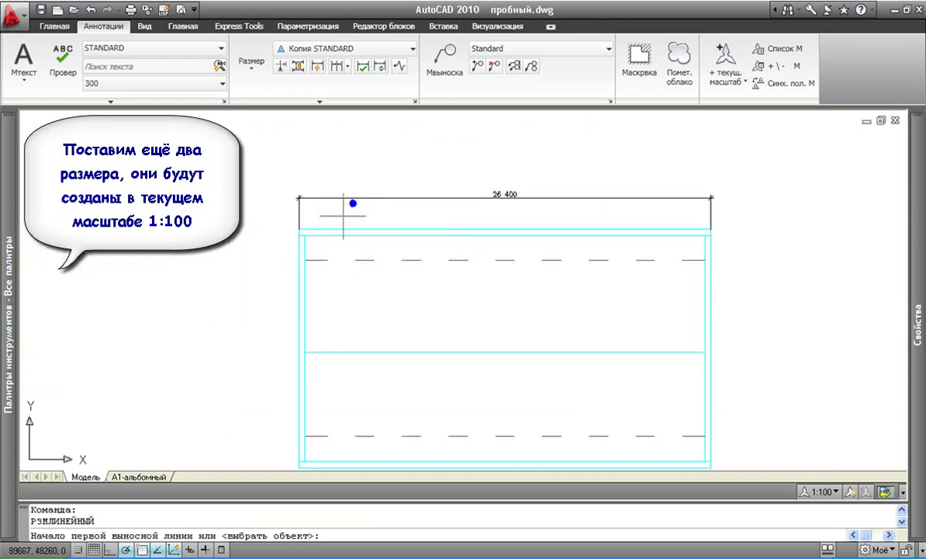
click(298, 231)
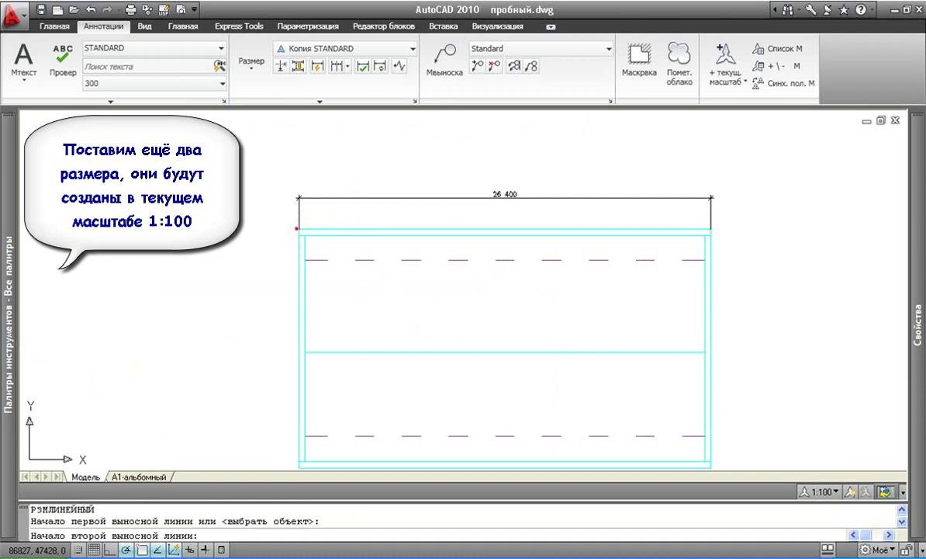
middle_drag(303, 334, 358, 219)
click(354, 353)
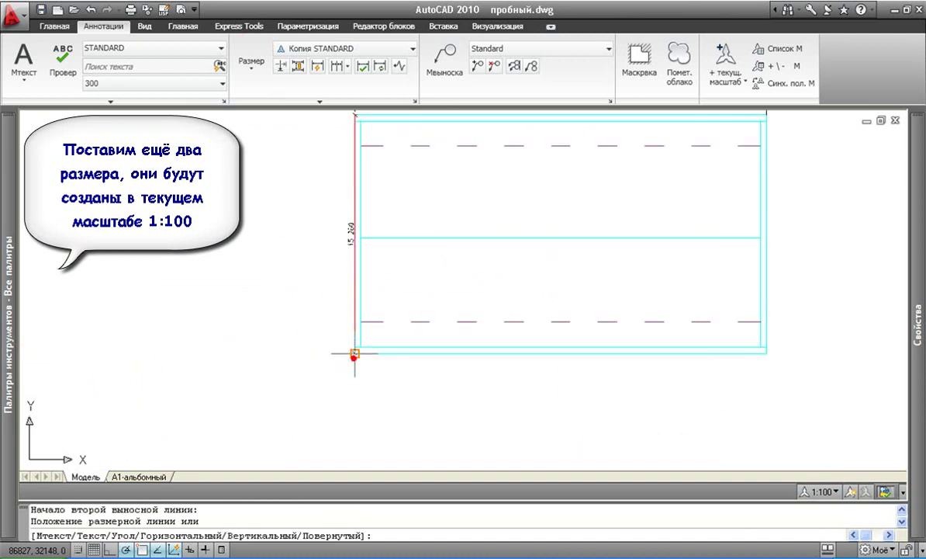
scroll(355, 353, down, 4)
click(342, 326)
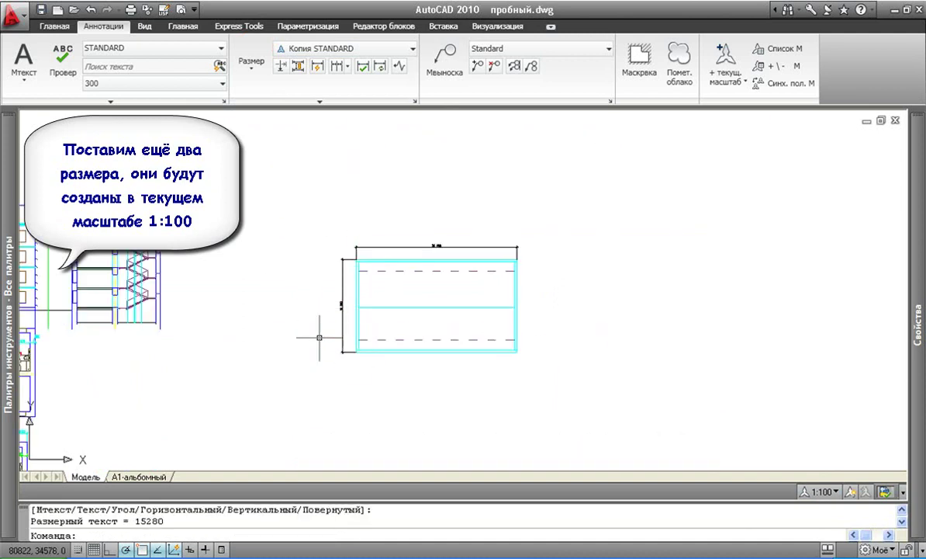
click(144, 474)
scroll(144, 466, down, 3)
scroll(341, 244, up, 5)
In the 1:200 viewport, add the 1:200 scale to the 26 400 and 15 280 dimensions
scroll(311, 373, up, 2)
scroll(385, 363, up, 1)
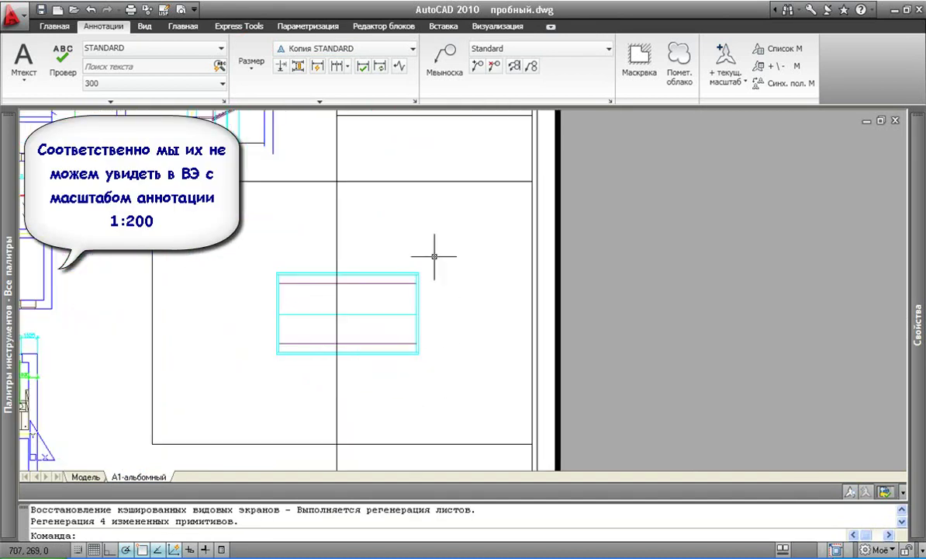
double_click(378, 256)
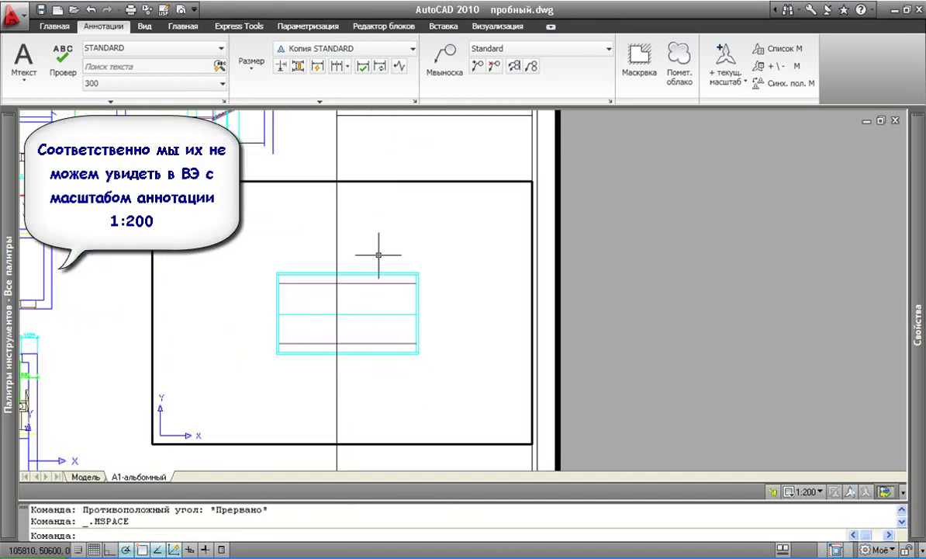
click(722, 54)
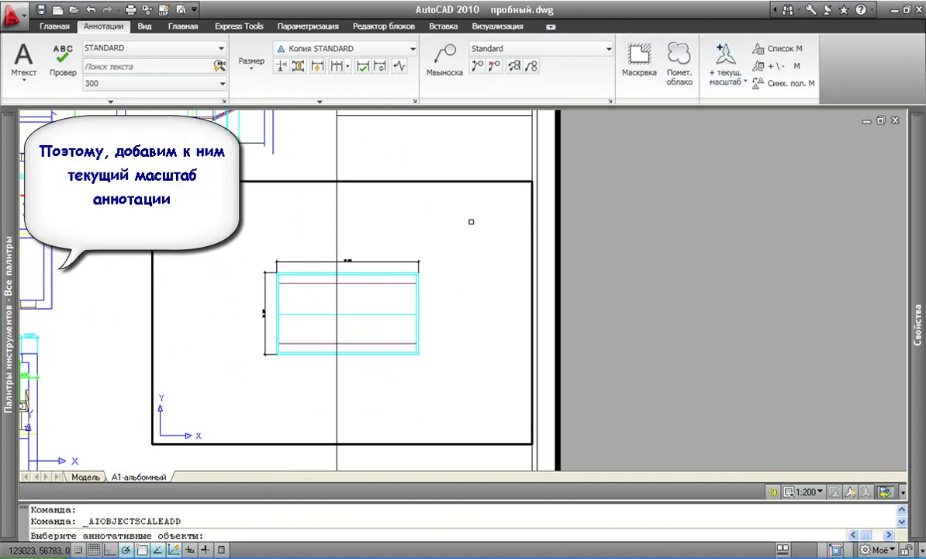
click(376, 263)
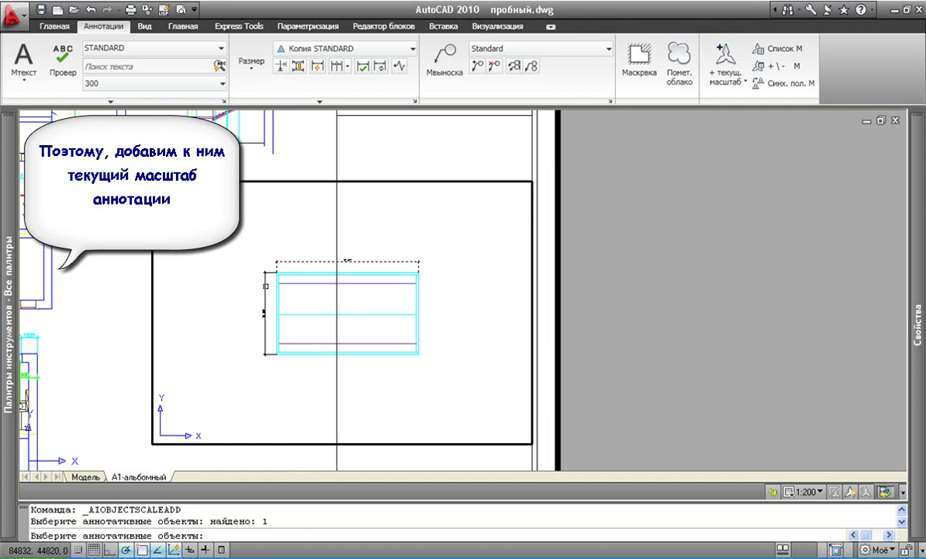
click(265, 286)
key(Return)
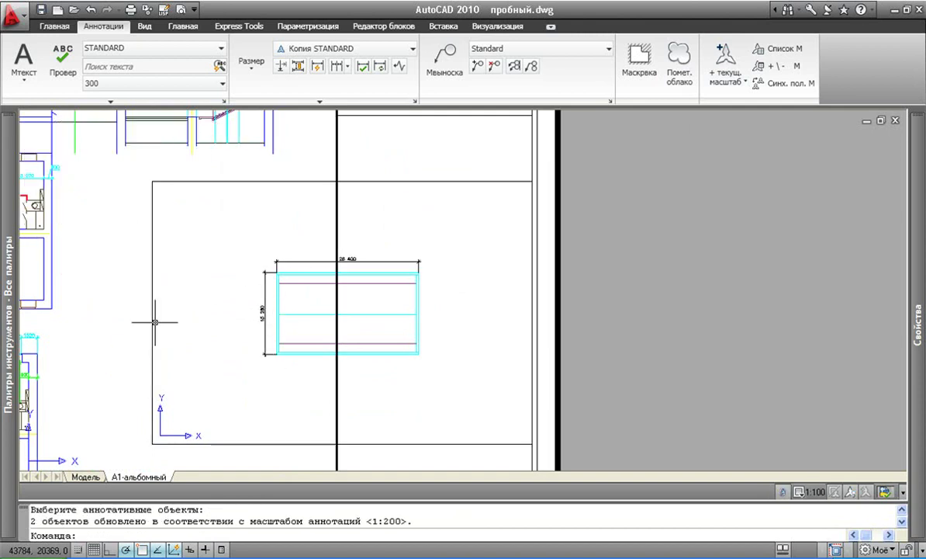
scroll(220, 295, down, 3)
scroll(302, 307, down, 2)
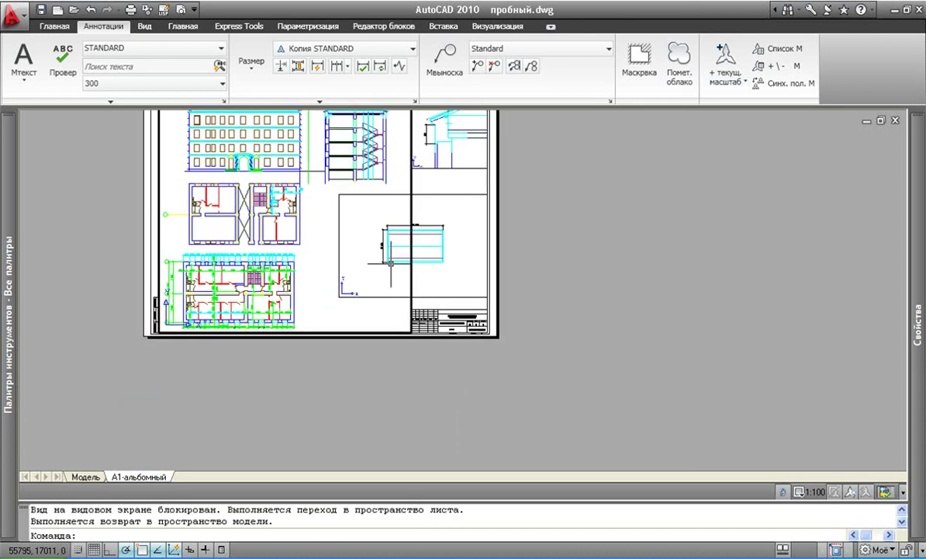
scroll(415, 250, up, 3)
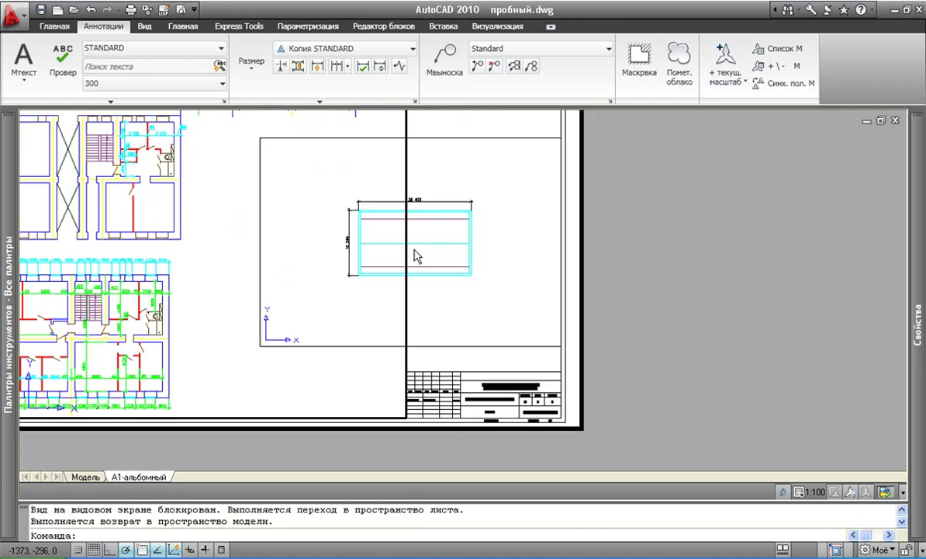
double_click(459, 356)
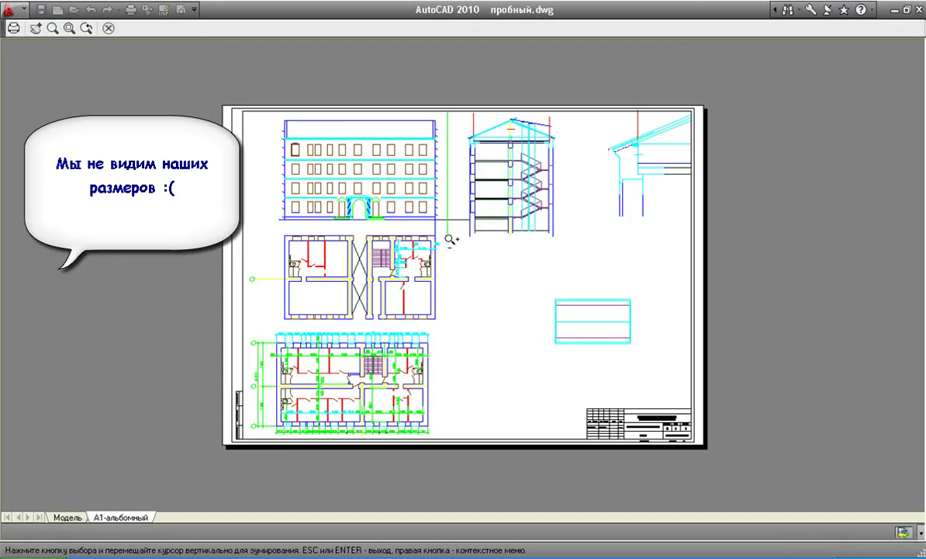
drag(570, 225, 612, 173)
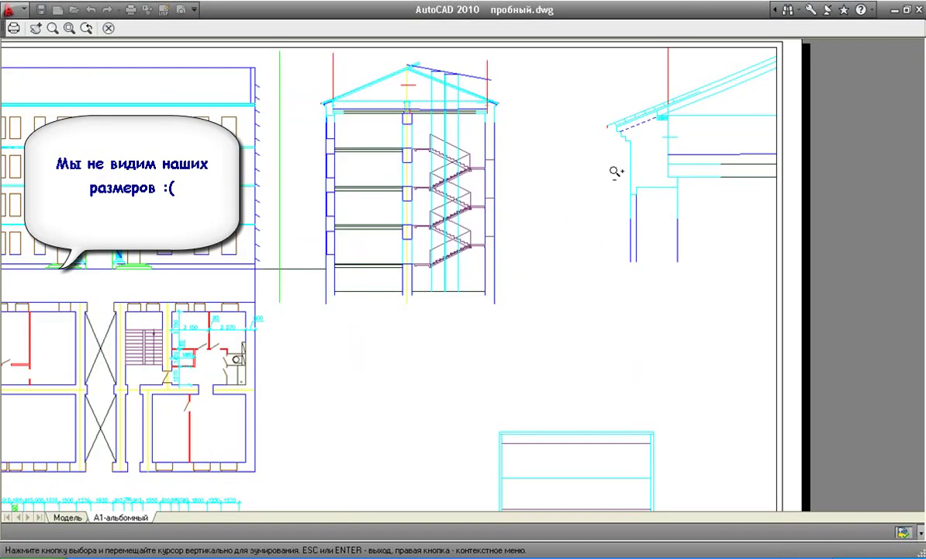
right_click(562, 168)
click(581, 177)
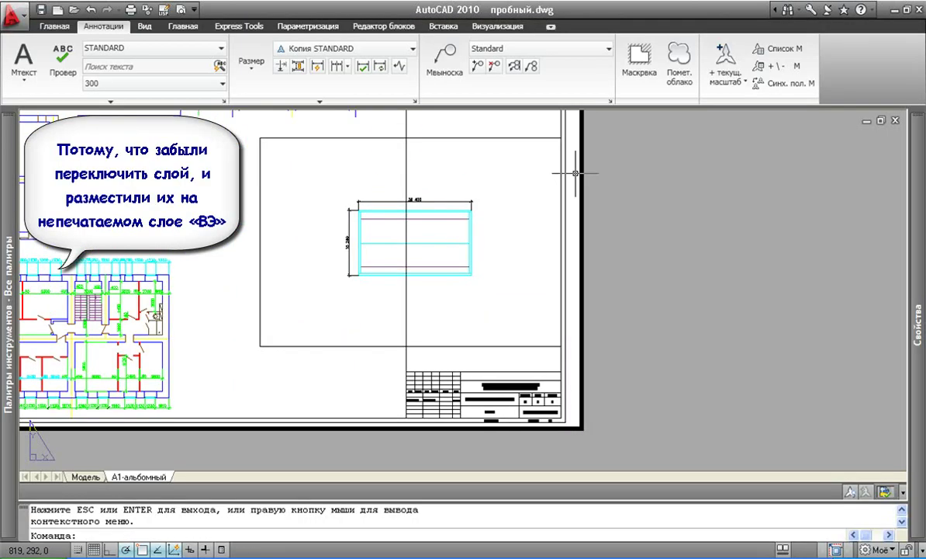
In model space, move the width dimension and all similar dimensions to layer 0, then return to A1-альбомный
click(86, 479)
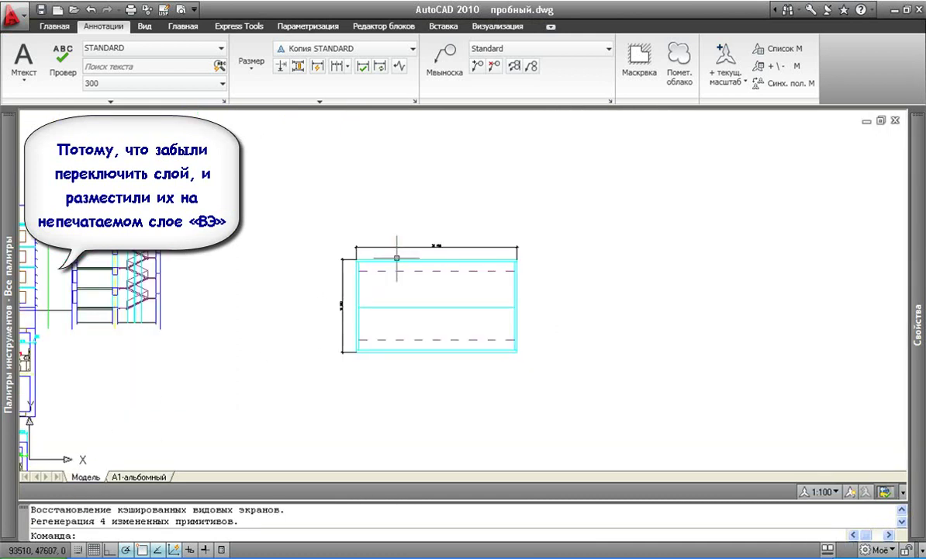
click(402, 247)
right_click(398, 244)
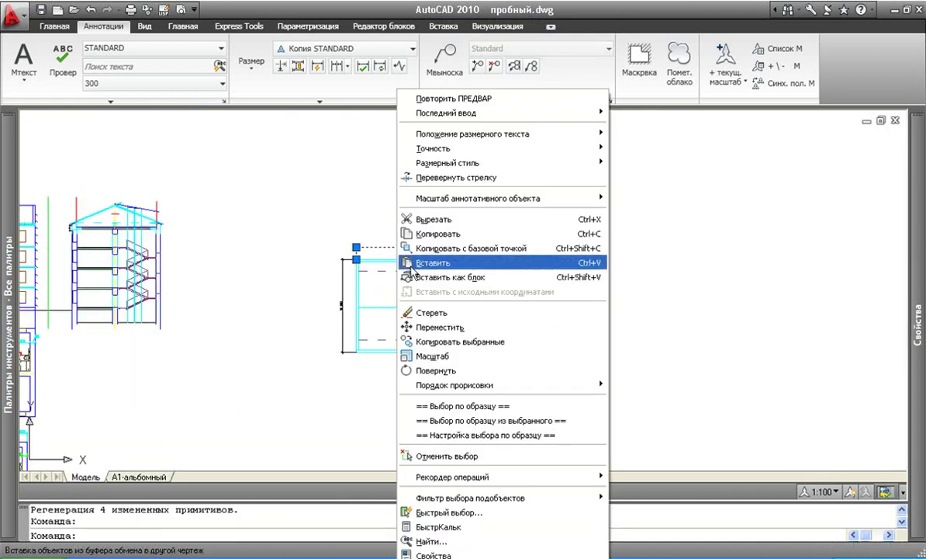
click(457, 407)
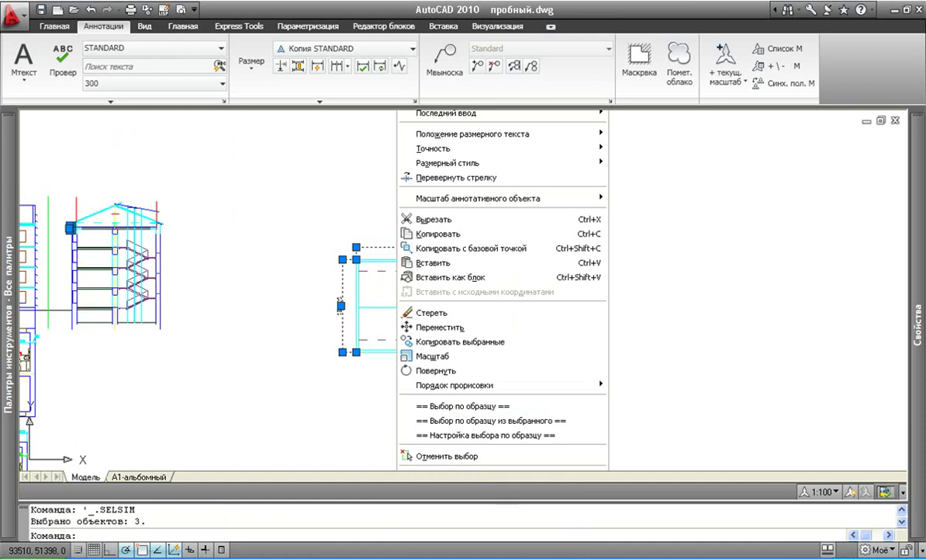
click(55, 27)
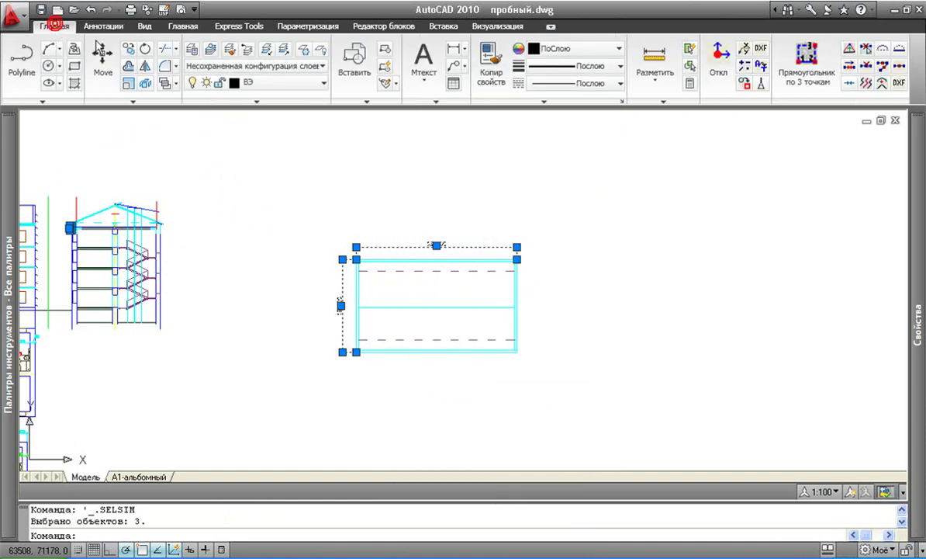
click(306, 83)
scroll(299, 110, up, 2)
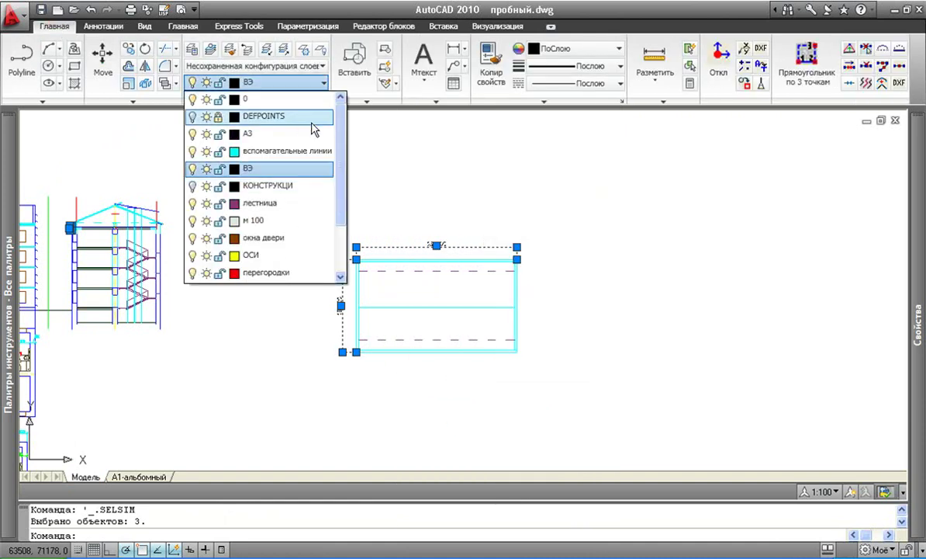
click(291, 101)
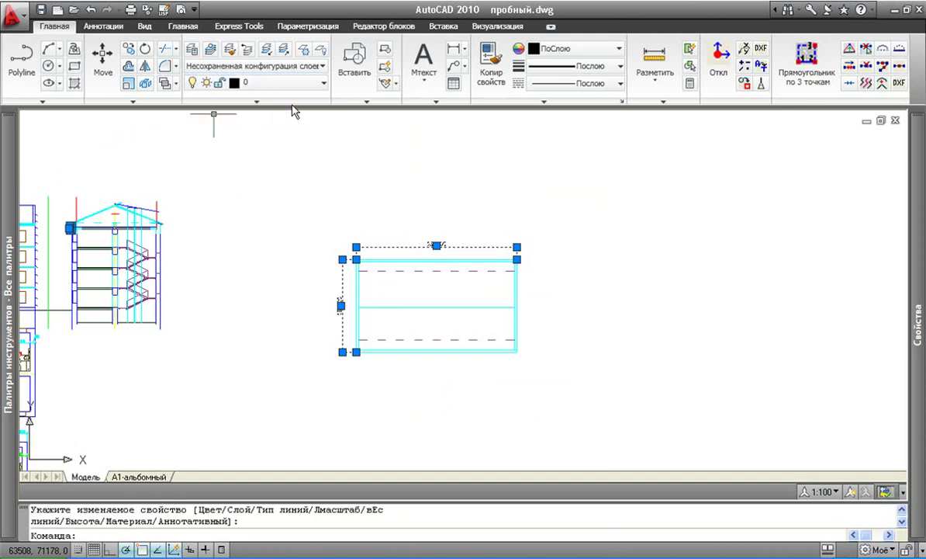
key(Escape)
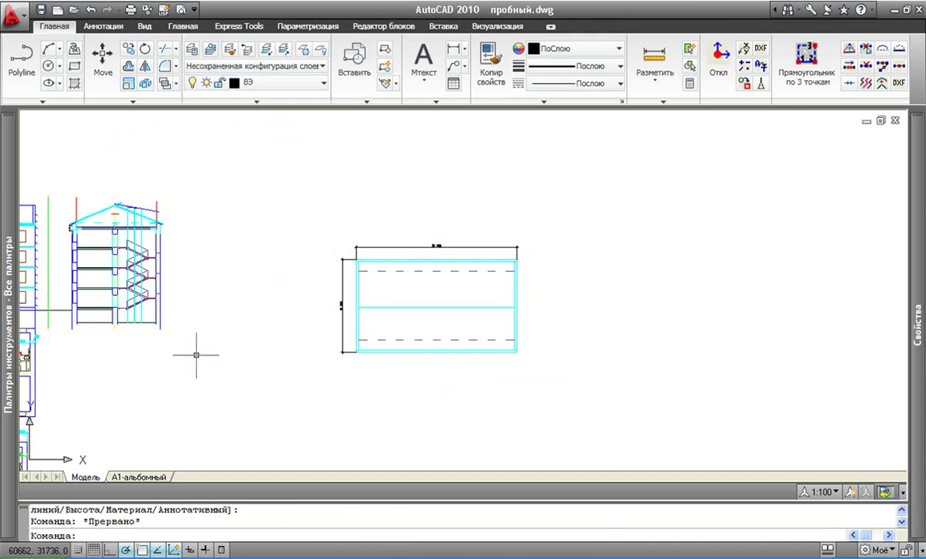
click(142, 479)
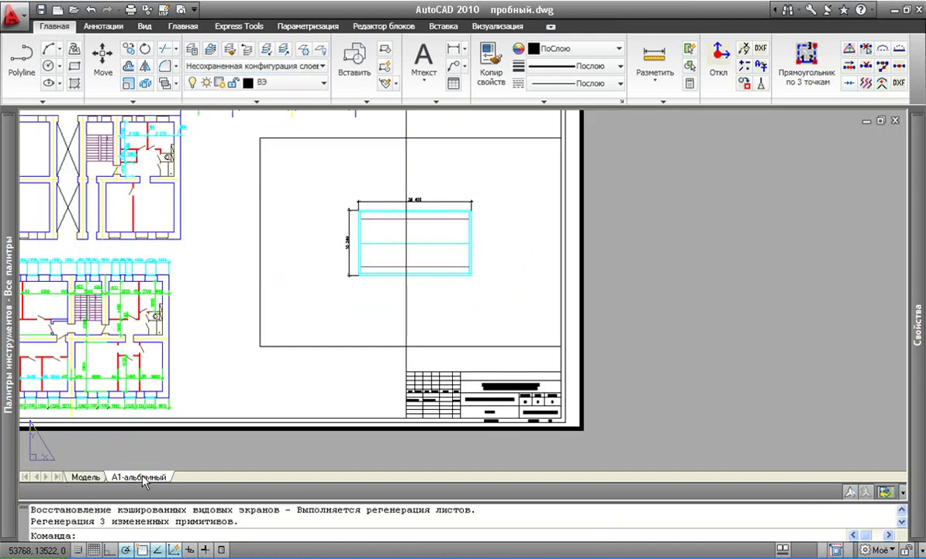
Open the plot preview and zoom in to inspect the 26 400 and 15 280 dimensions
click(180, 9)
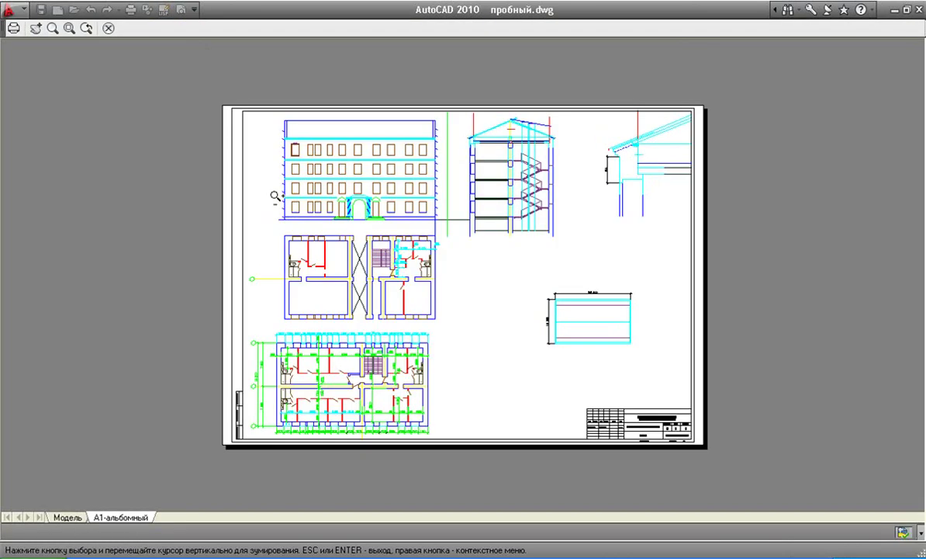
scroll(621, 311, up, 5)
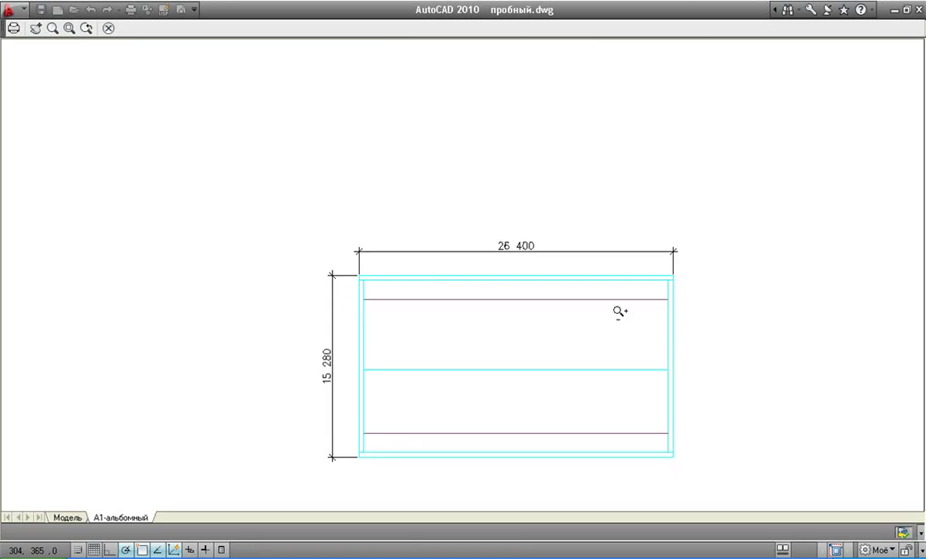
scroll(637, 441, down, 2)
scroll(630, 375, down, 1)
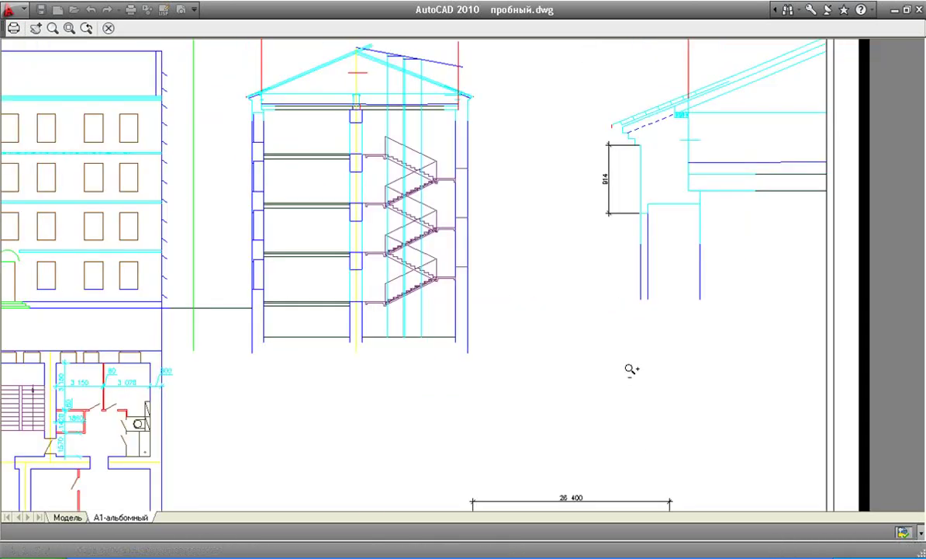
scroll(594, 157, down, 4)
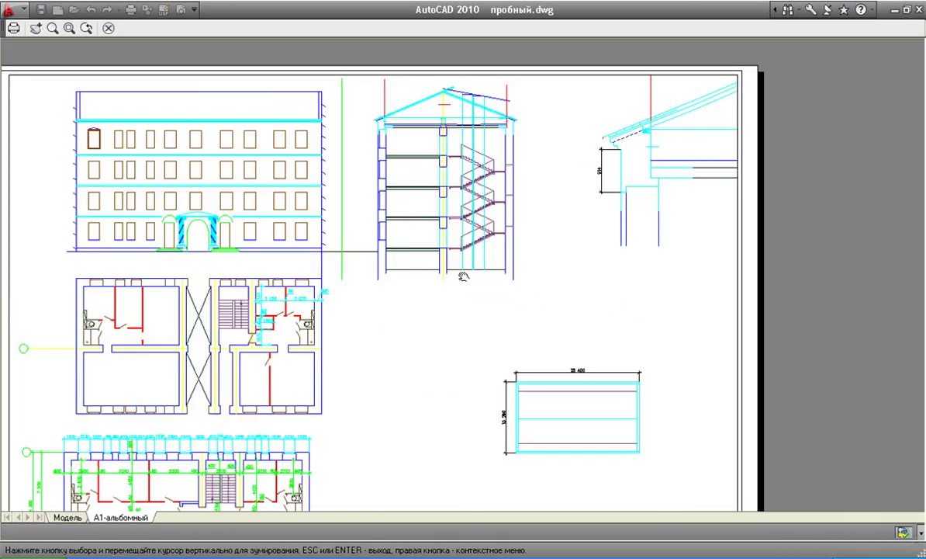
middle_drag(463, 269, 475, 168)
scroll(505, 203, down, 2)
middle_drag(504, 203, 499, 239)
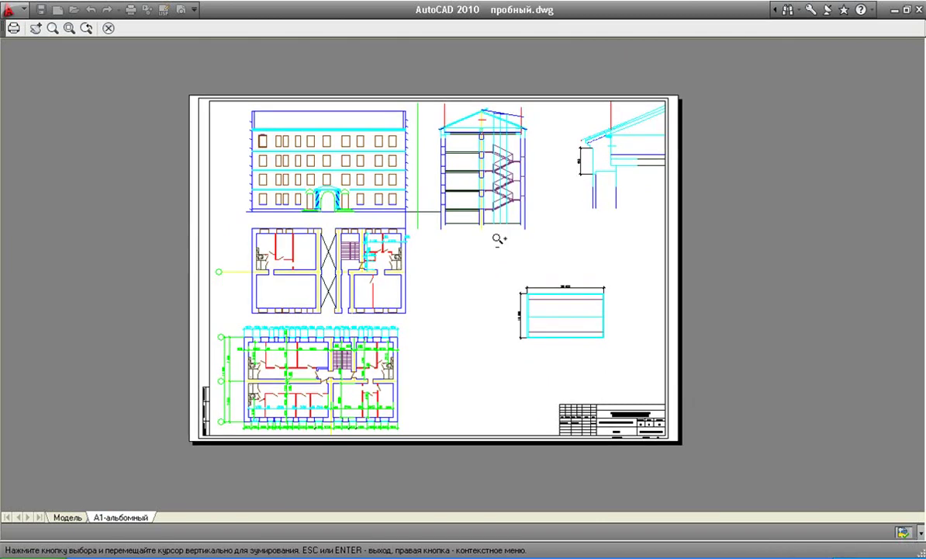